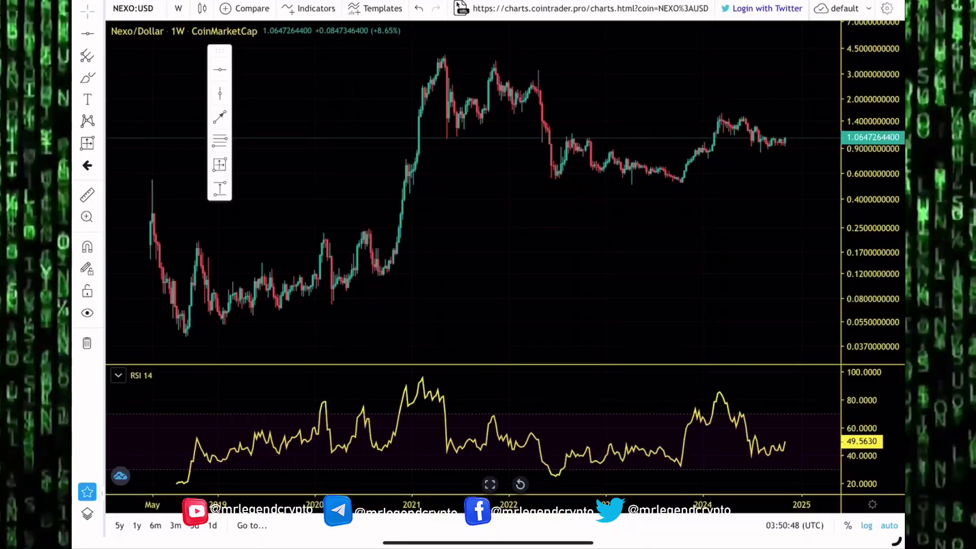
scroll(473, 198, "down", 2)
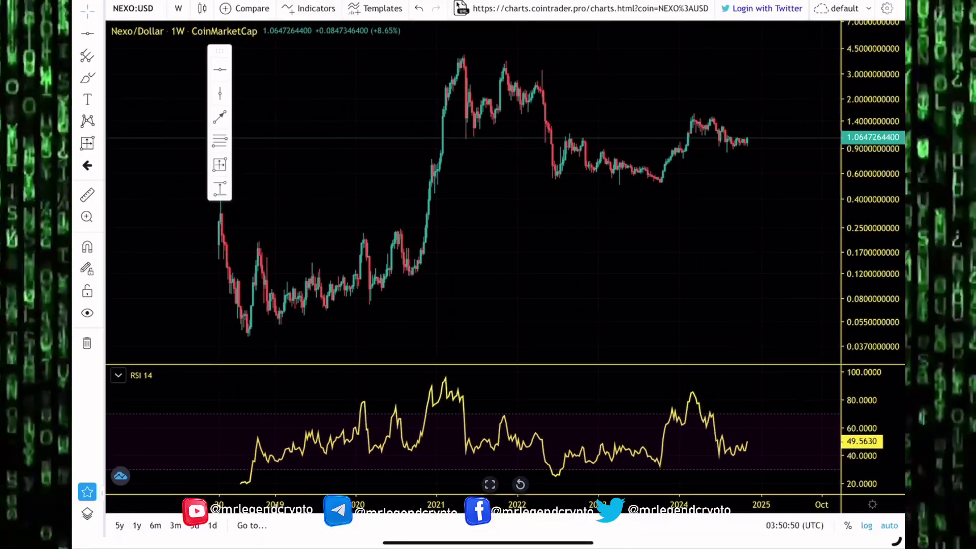
scroll(474, 199, "down", 1)
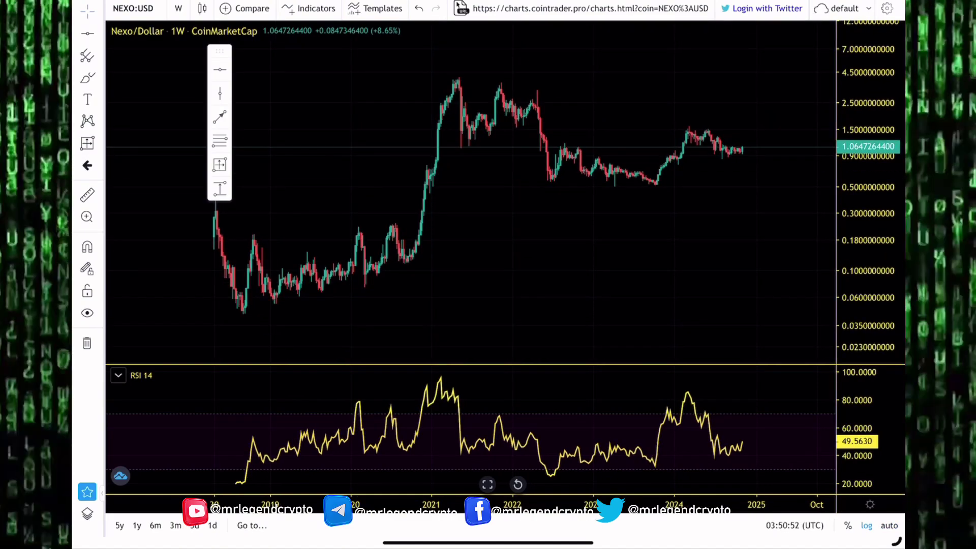
Begin marking a level at the November 2021 NEXO/USD weekly peak near 3.91
left_click(499, 79)
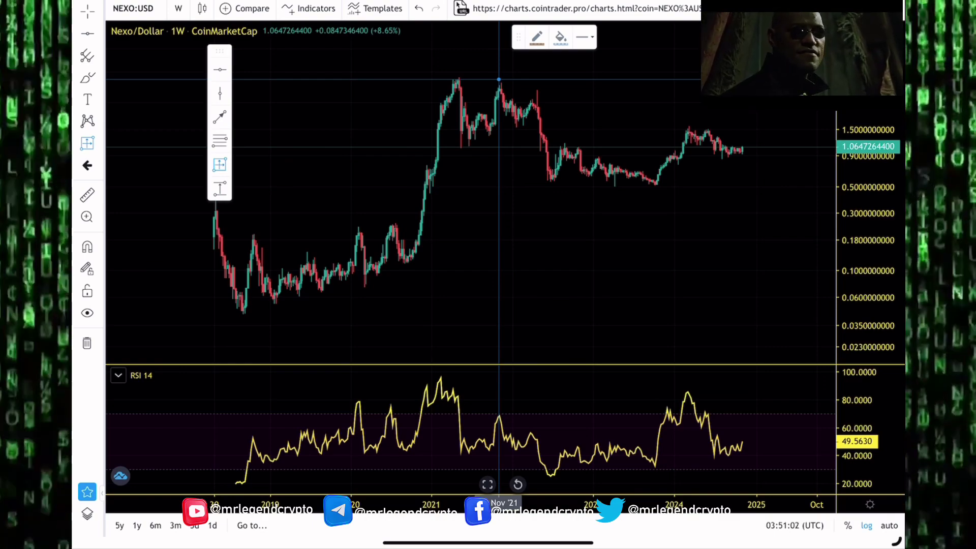
Place a trial horizontal level near 0.44 on NEXO/USD, then delete it
left_click(86, 34)
left_click(470, 194)
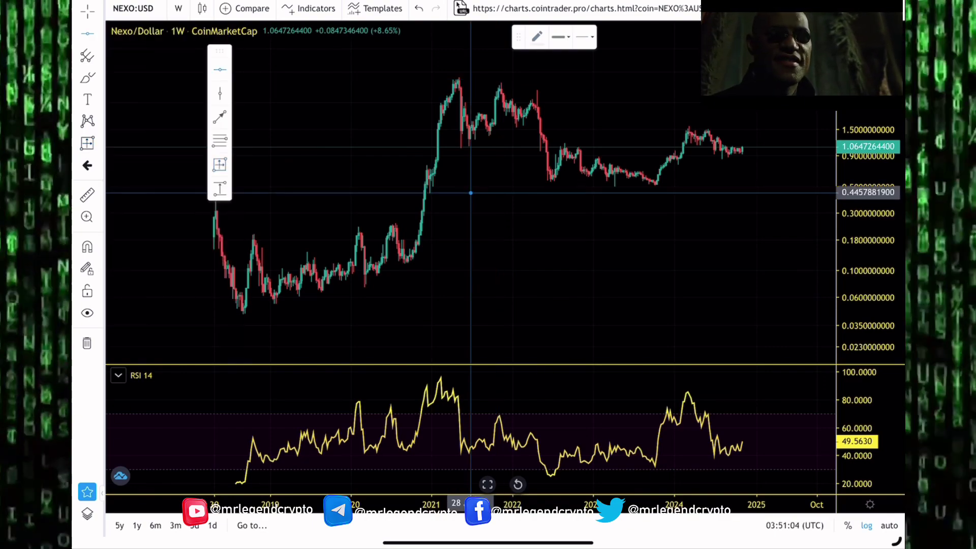
left_click(471, 193)
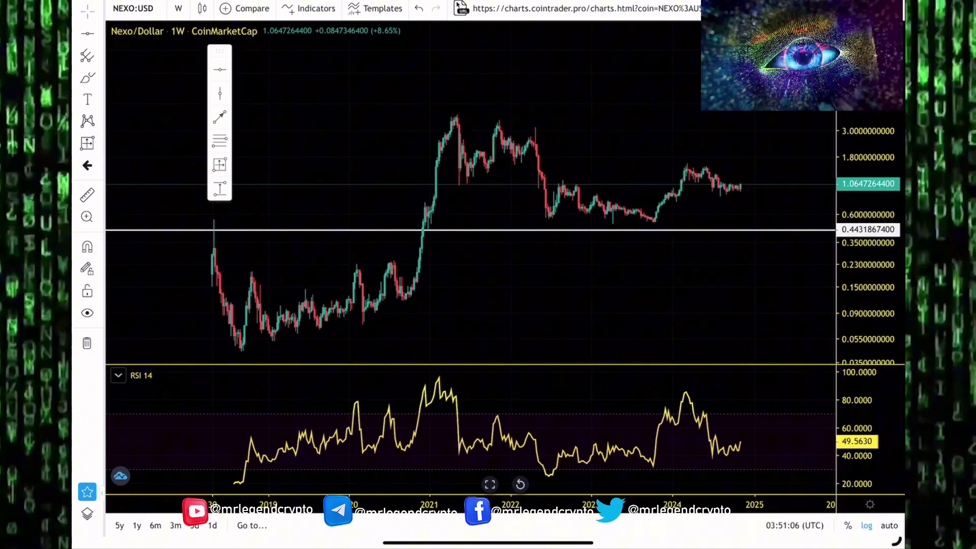
left_click(87, 344)
left_click(153, 342)
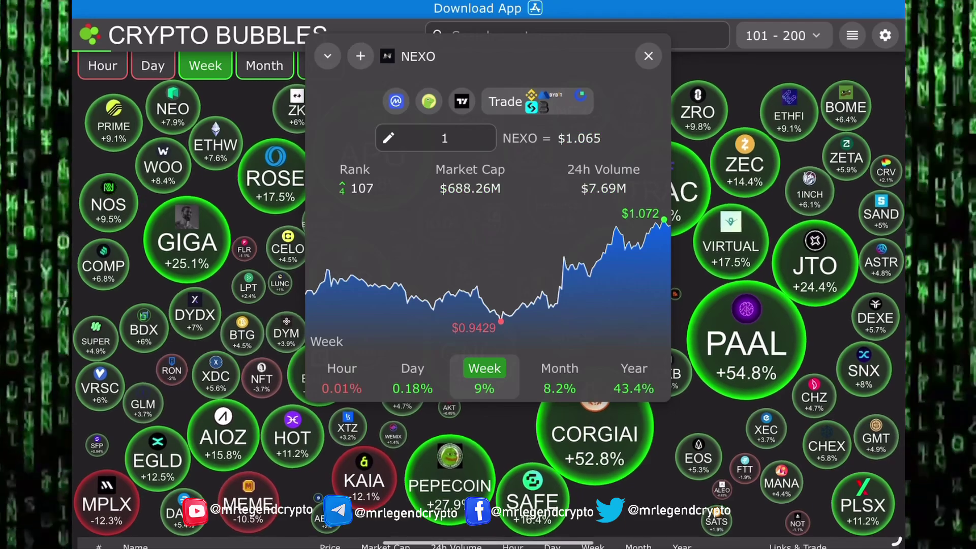
Review NEXO's one-month stats in Crypto Bubbles, then return to the week period
left_click(558, 369)
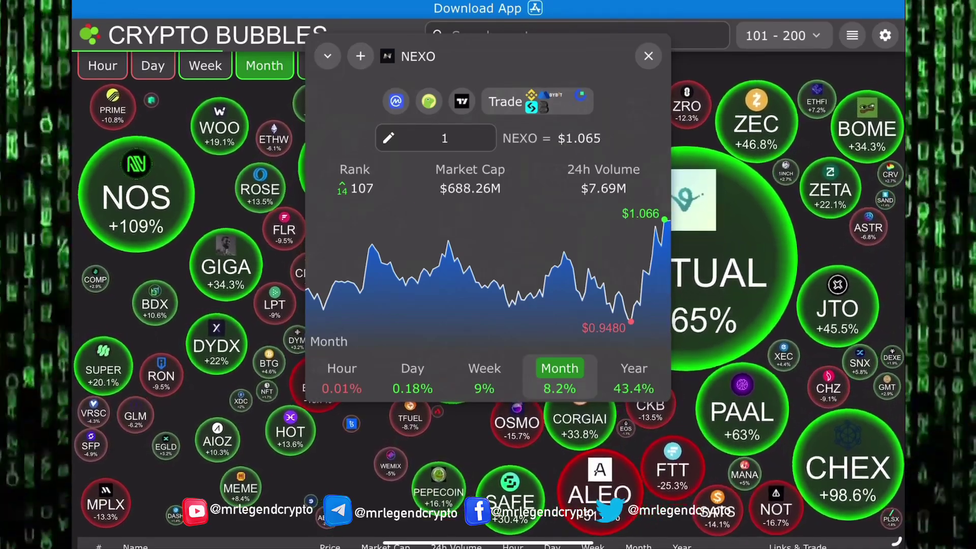
left_click(485, 374)
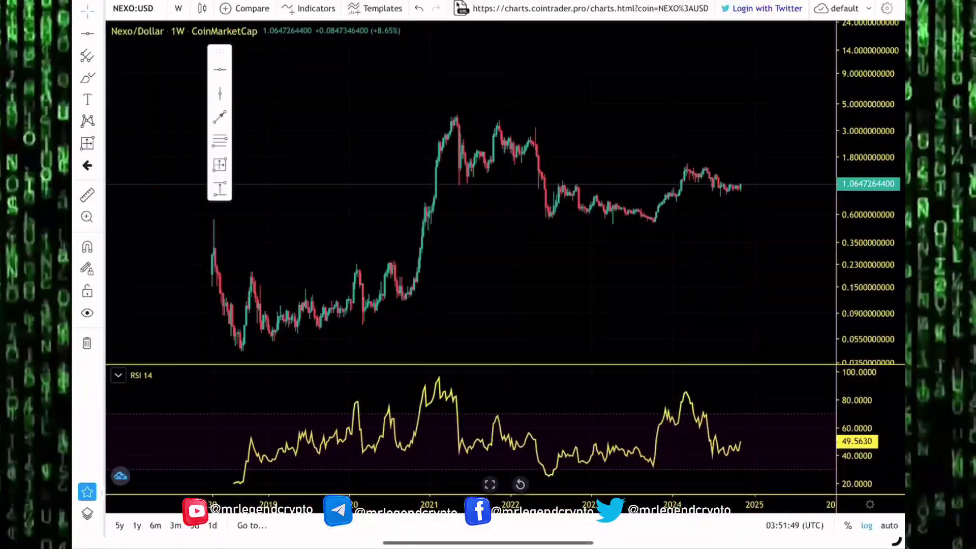
Draw a trial price-range measurement of the 2018 high-to-low drop, then delete it
left_click(260, 219)
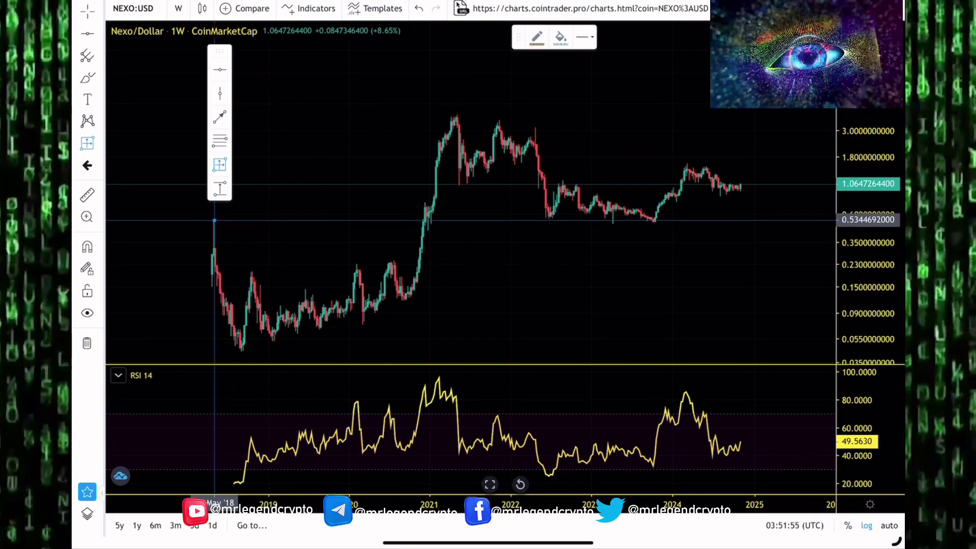
mouse_move(215, 219)
left_mouse_down()
mouse_move(263, 343)
mouse_move(241, 345)
left_mouse_up()
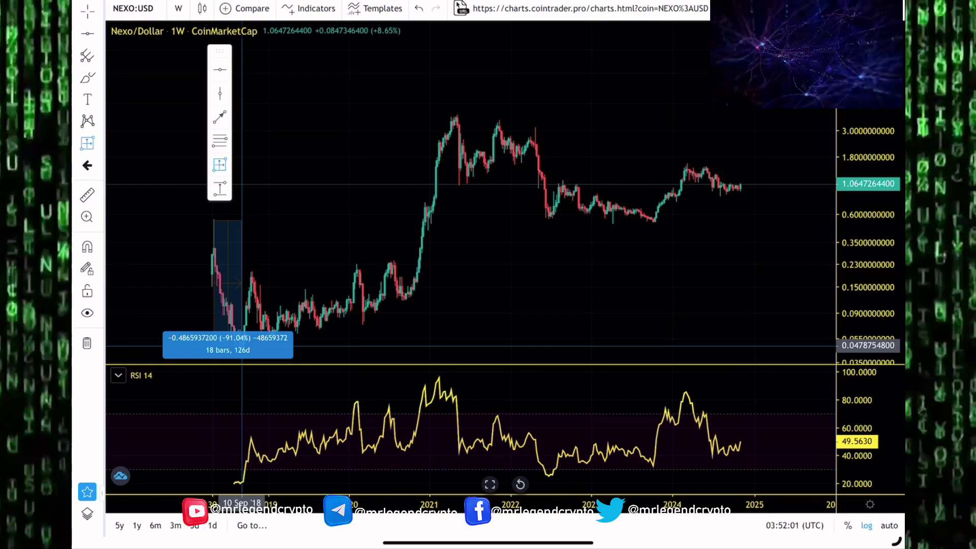
left_click(241, 348)
scroll(242, 347, "down", 2)
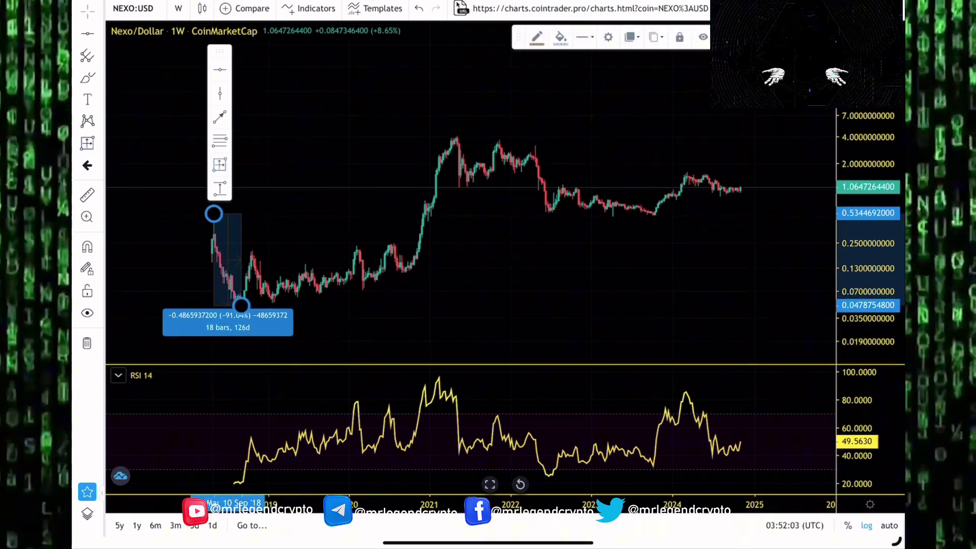
key("Delete")
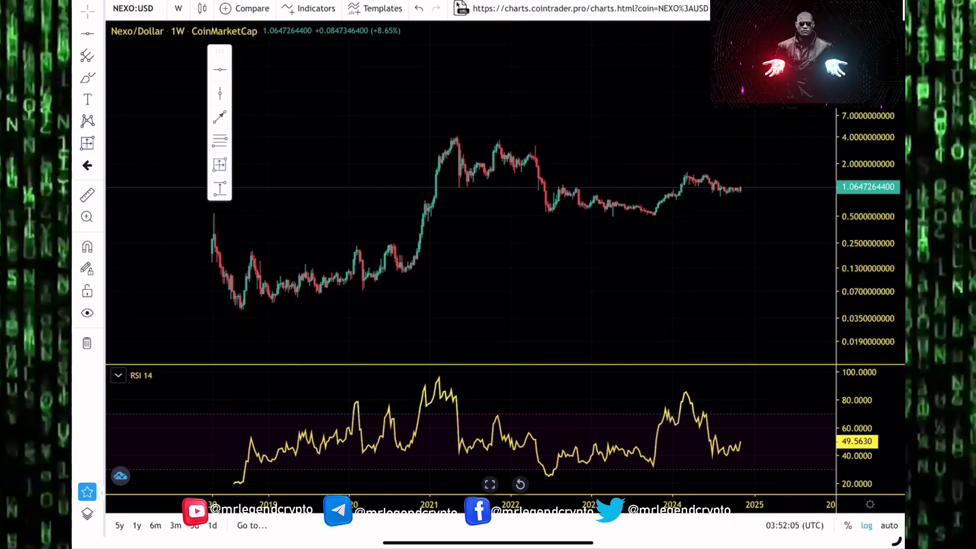
Measure from the 2018 low to the 2021 peak: +8127.68% over 140 bars
left_click(219, 165)
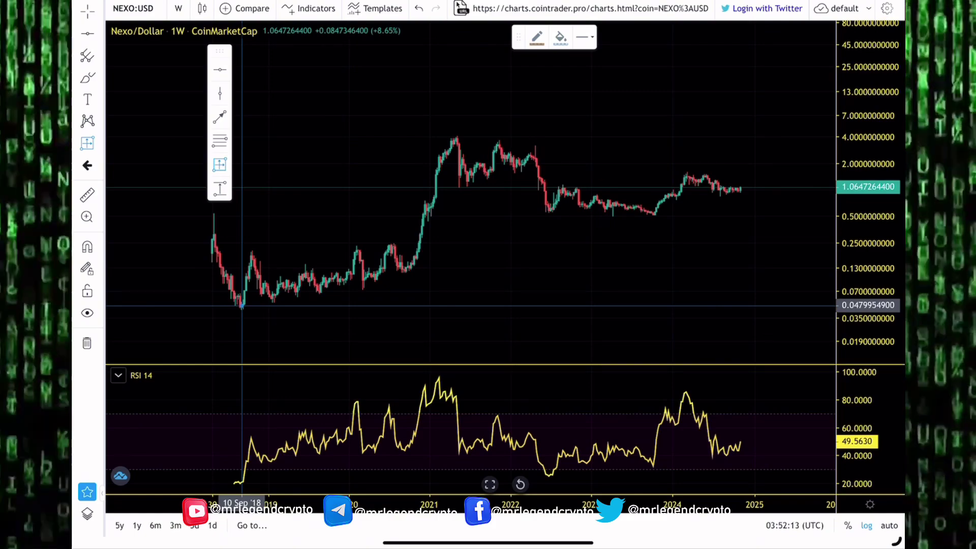
left_click(242, 305)
left_click(458, 137)
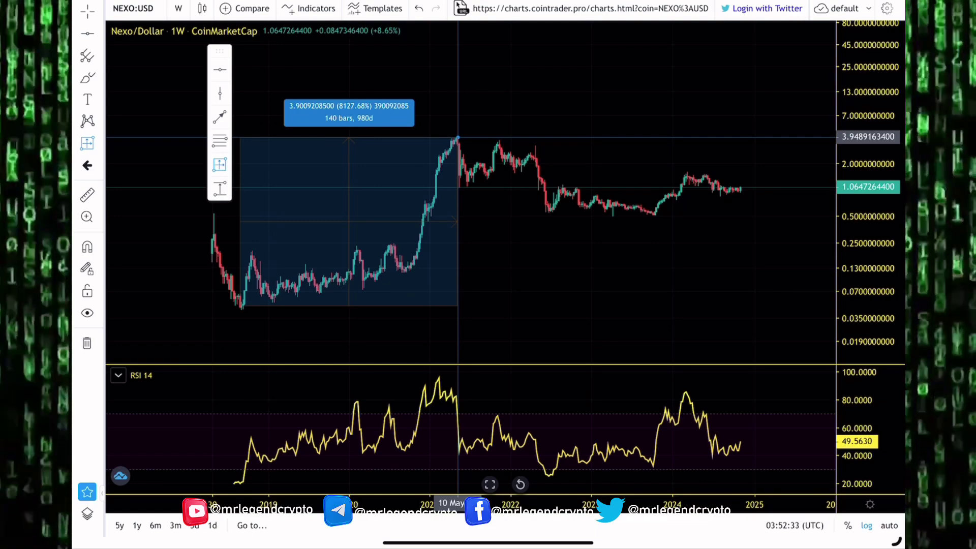
Delete the +8127.68% rise measurement and anchor a new one at the 2021 peak
left_click(458, 137)
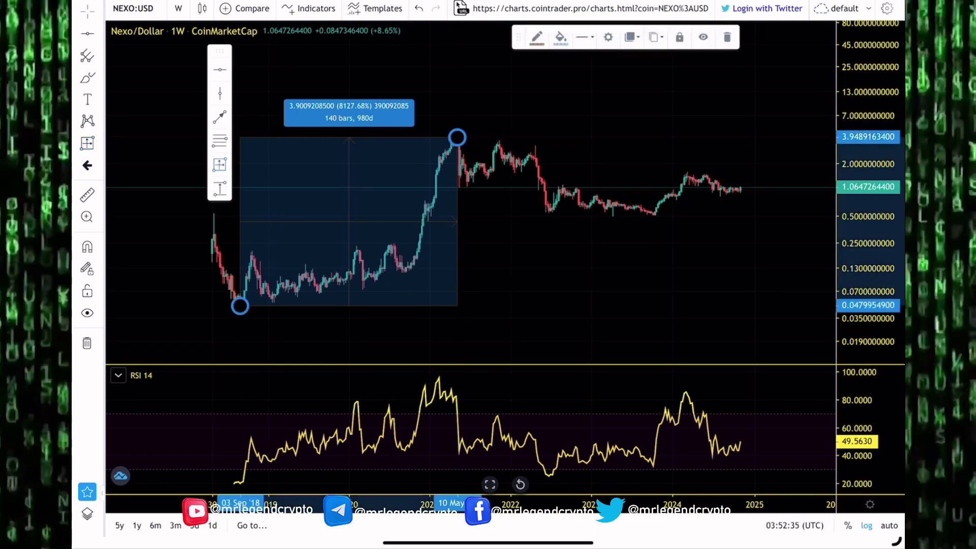
key("Delete")
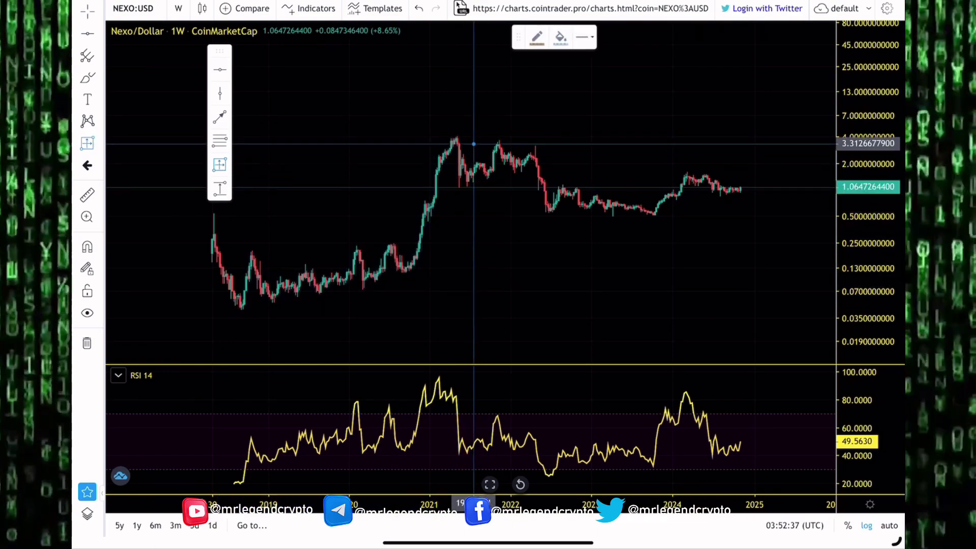
left_click(456, 135)
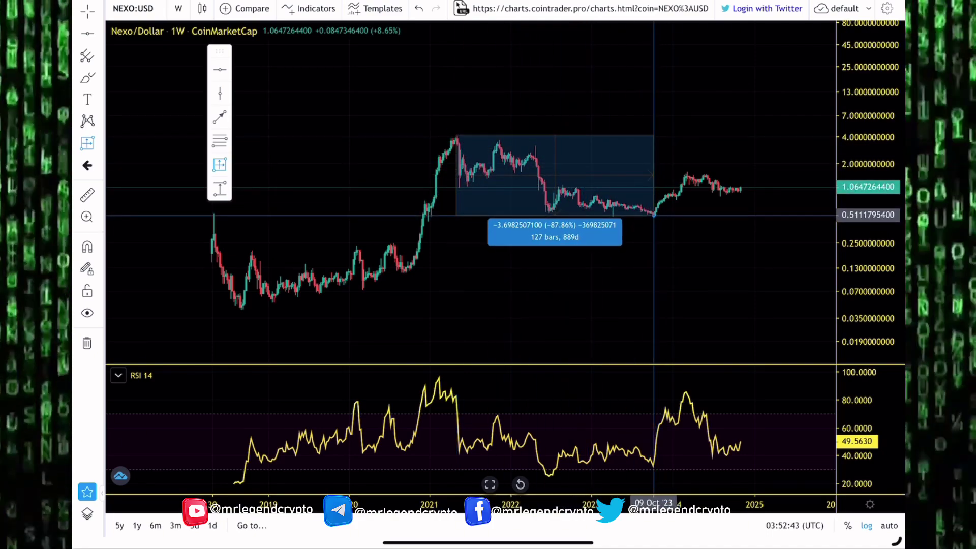
Discard the decline measurement and place a horizontal level at the October 2023 low near 0.536
key("Delete")
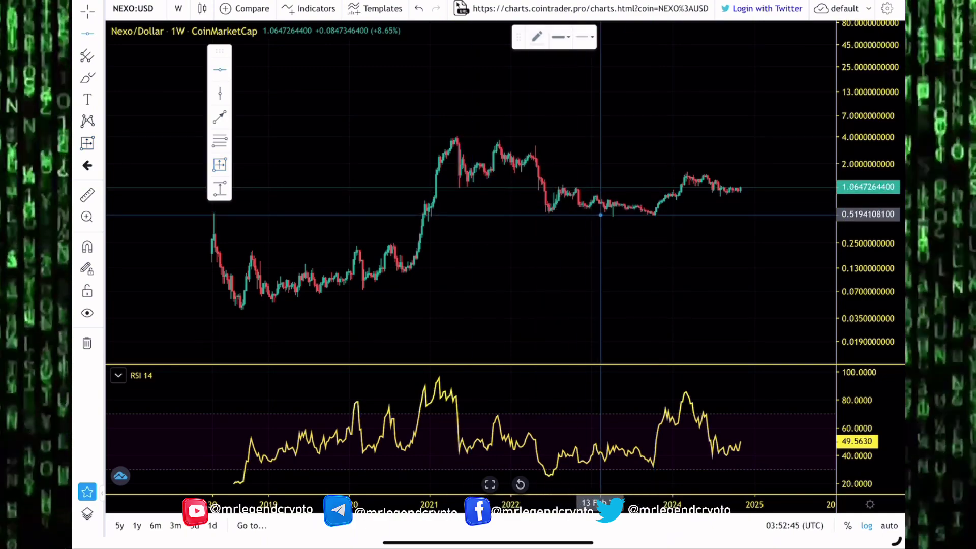
left_click(638, 220)
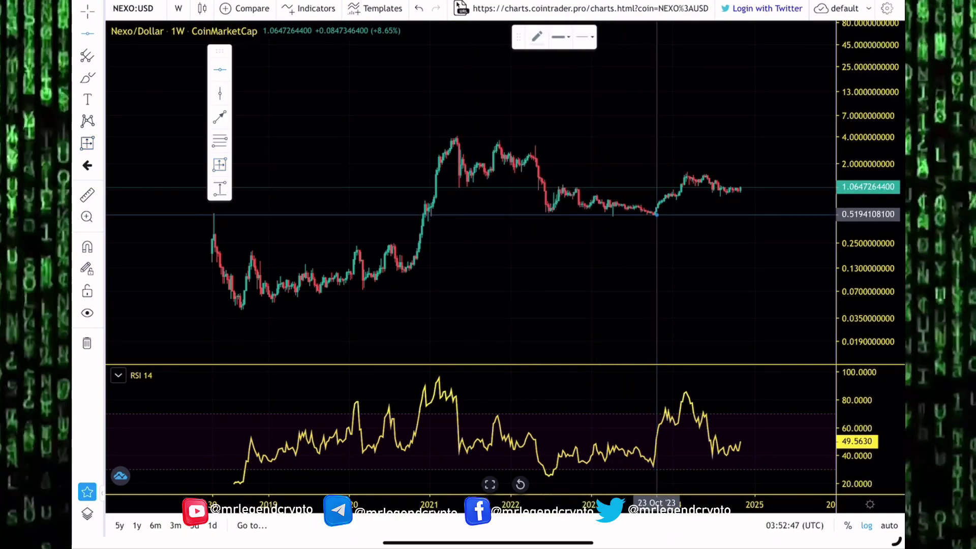
left_click(654, 214)
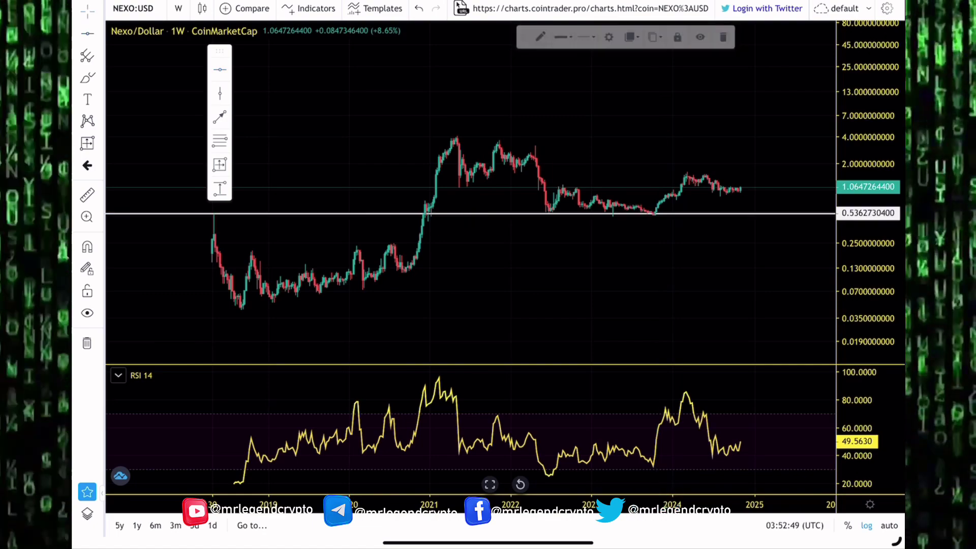
scroll(534, 267, "down", 3)
Measure the roughly +190% rally from the 0.536 level toward the March 2024 high
left_click_drag(534, 290, 503, 259)
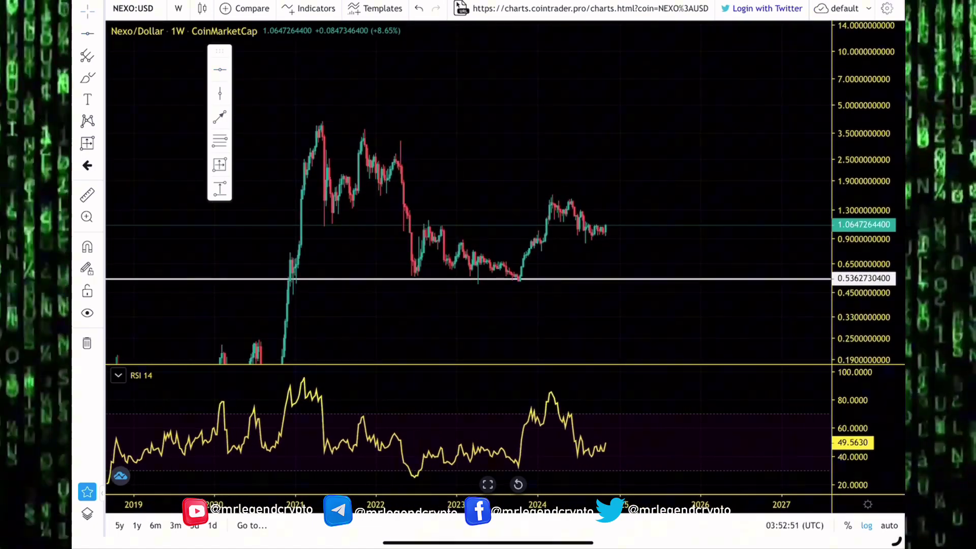
left_click(219, 165)
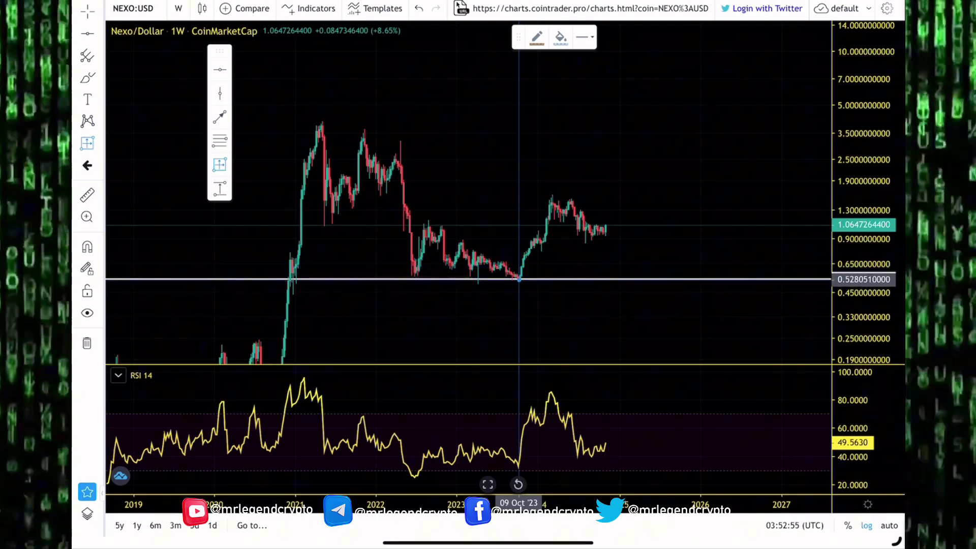
left_click_drag(519, 279, 561, 197)
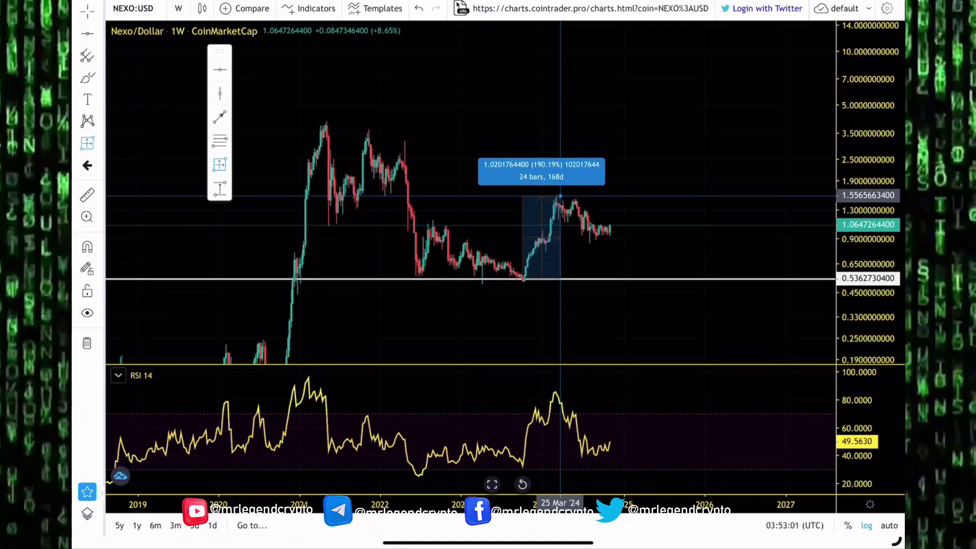
Add a horizontal level at the 2024 high near 1.5936 and remove the 190% measurement
left_click(560, 197)
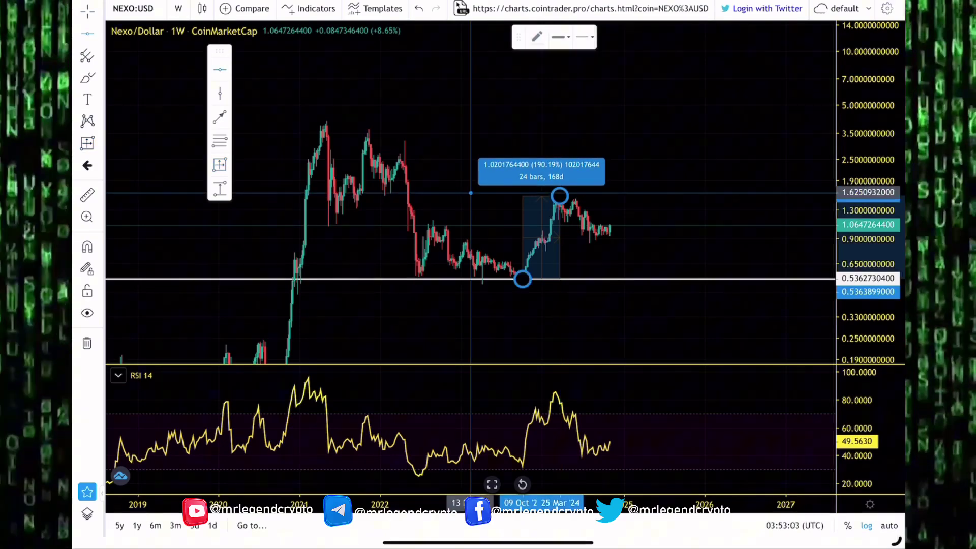
left_click(571, 228)
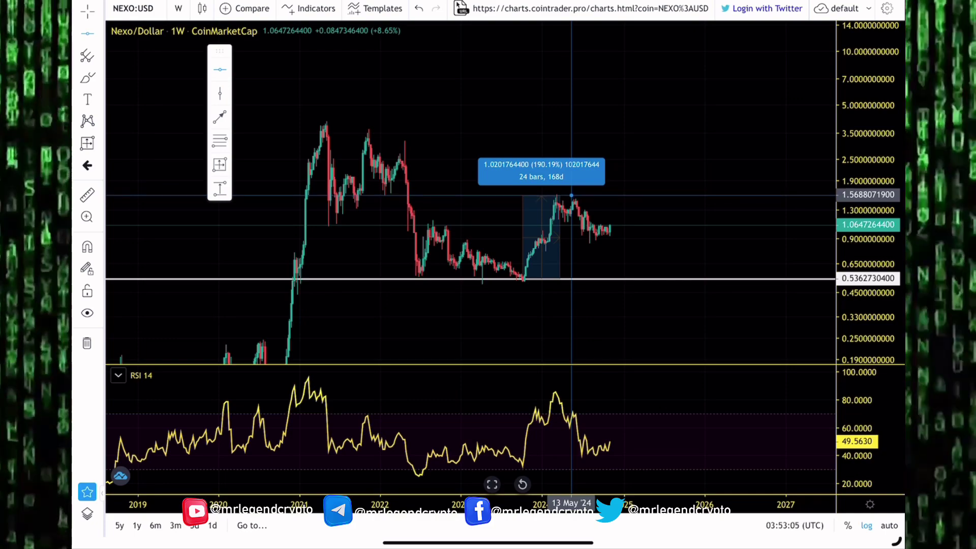
left_click(472, 194)
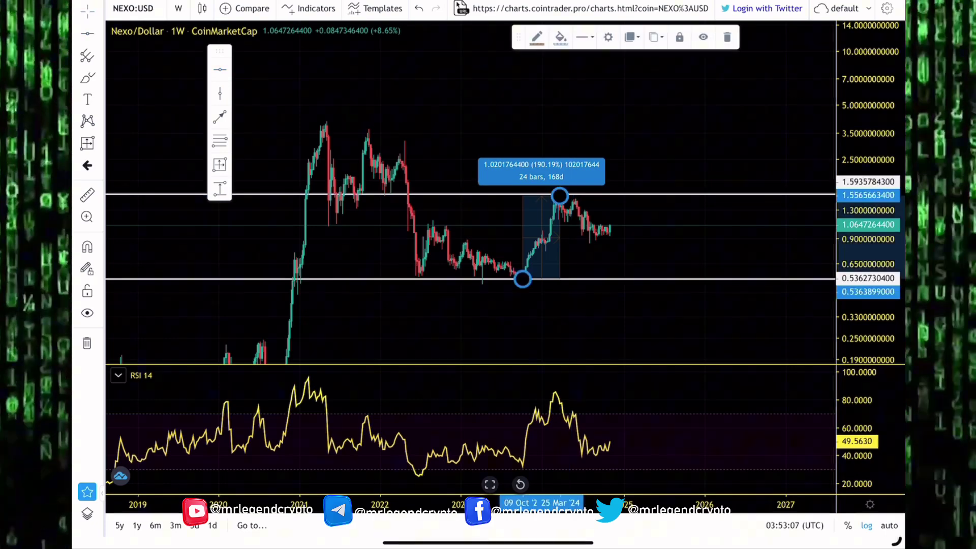
key("Escape")
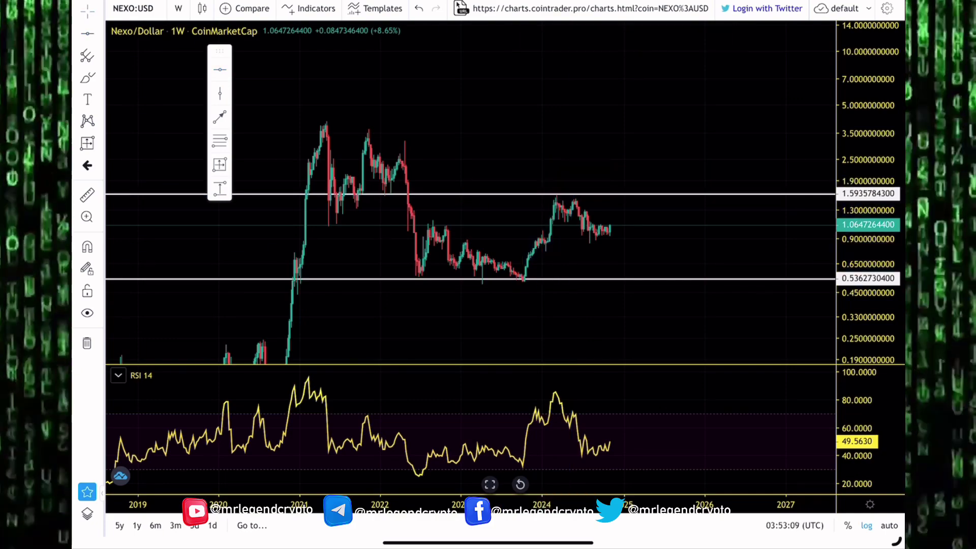
left_click(593, 210)
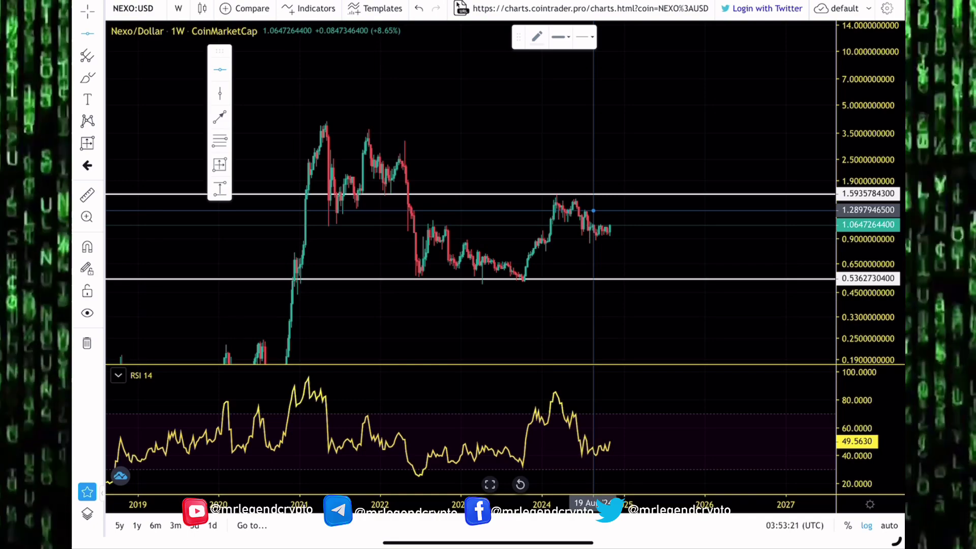
Add a level near 1.2898, then measure and delete the 33% July–October 2024 drop
left_click(594, 209)
scroll(594, 230, "up", 3)
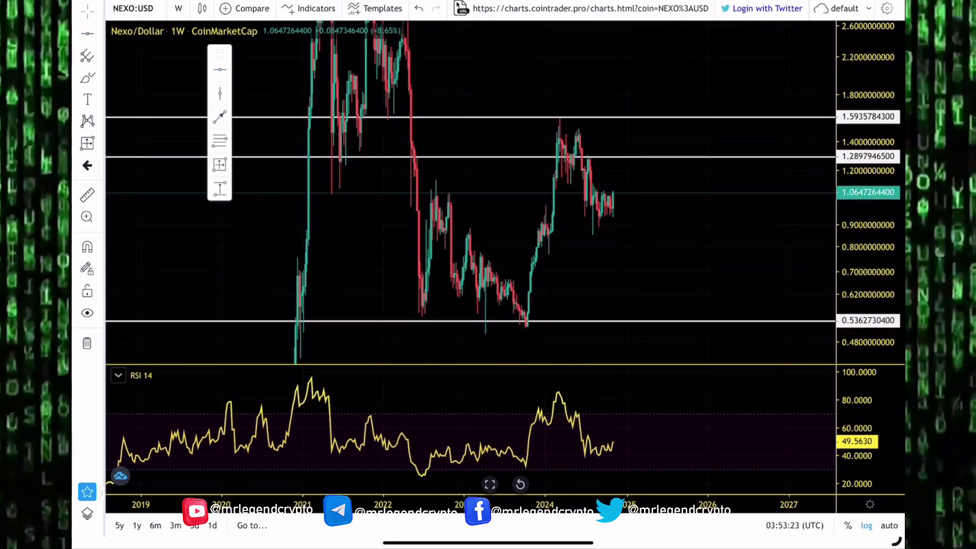
scroll(488, 229, "up", 3)
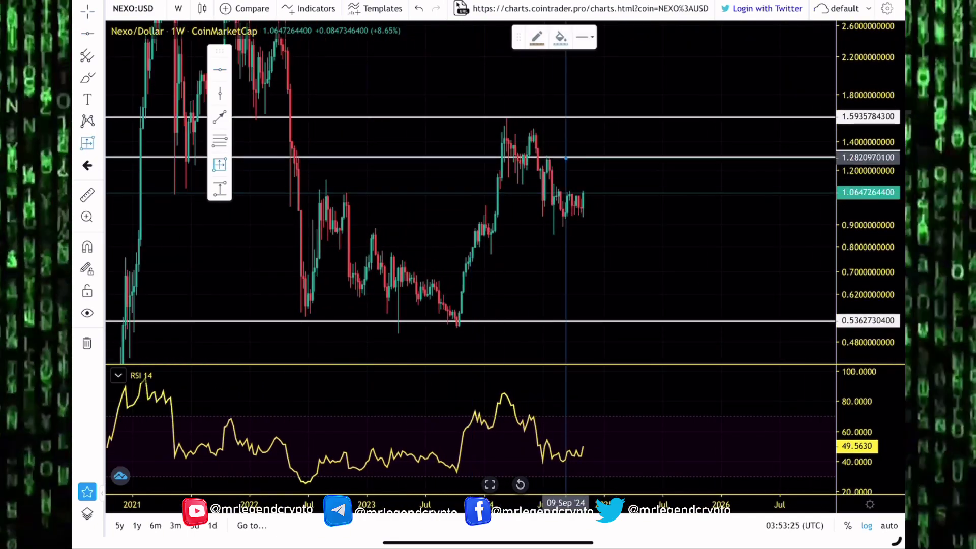
left_click_drag(545, 160, 545, 157)
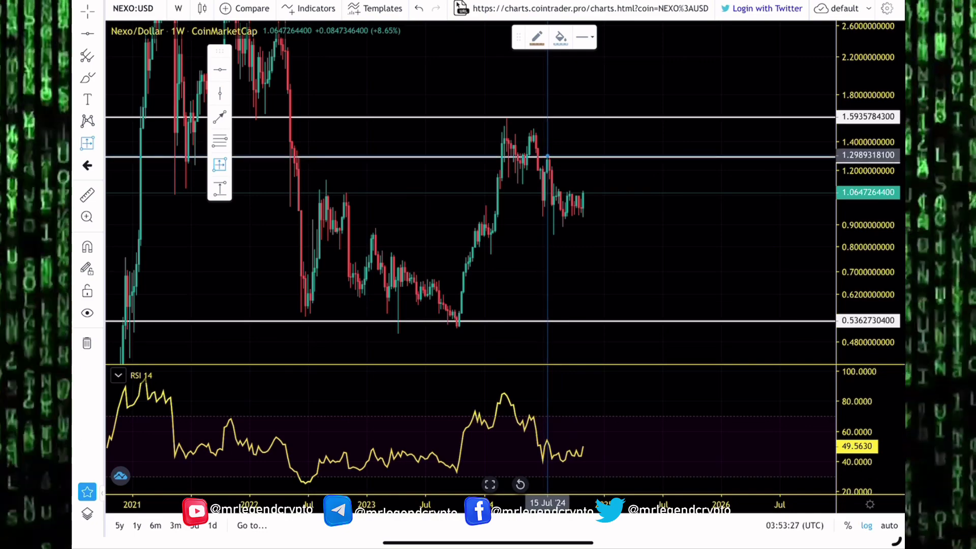
left_click_drag(548, 158, 587, 229)
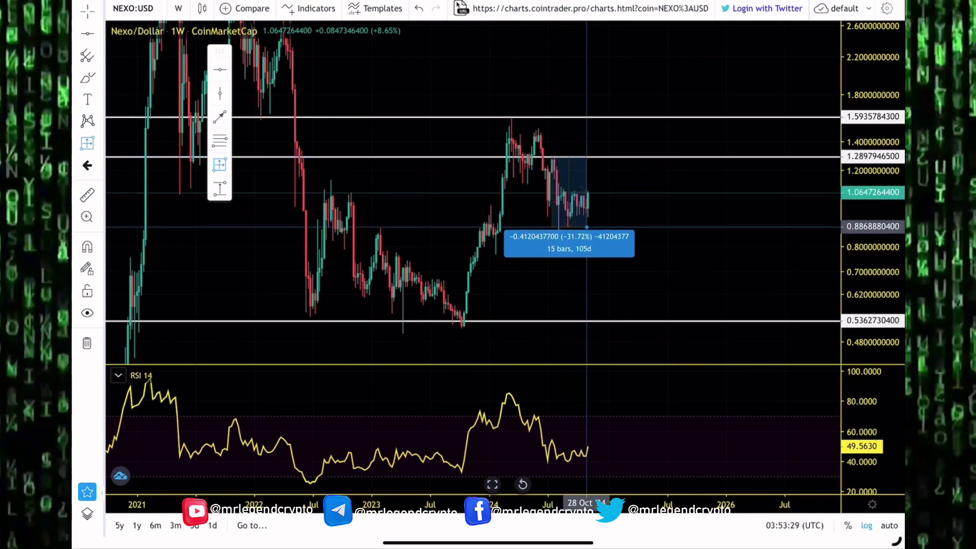
left_click(587, 229)
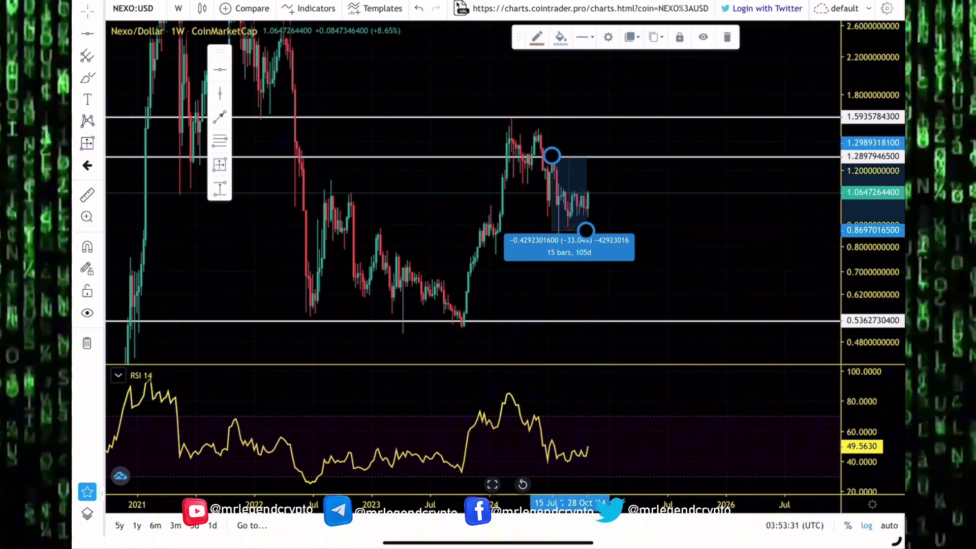
key("Delete")
scroll(869, 229, "down", 3)
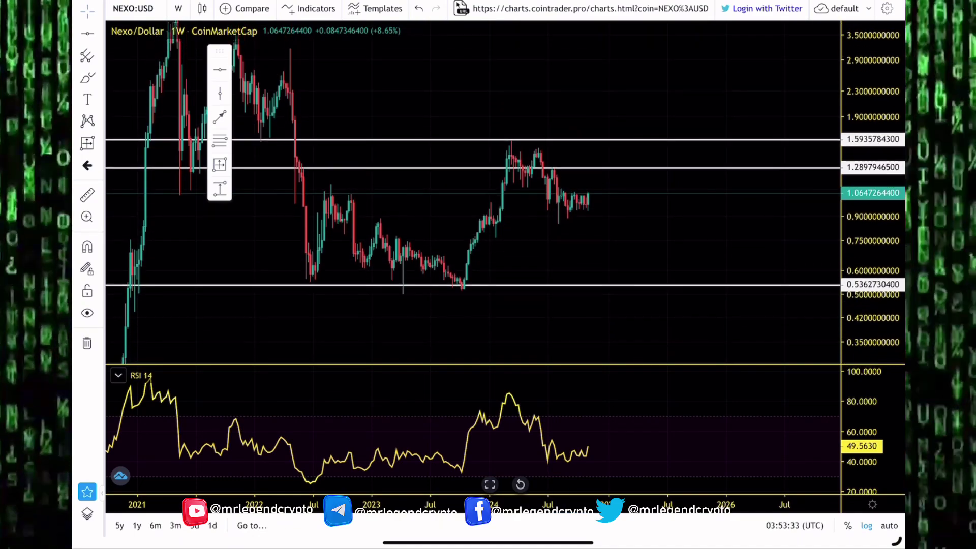
scroll(869, 229, "down", 3)
left_click_drag(458, 229, 533, 260)
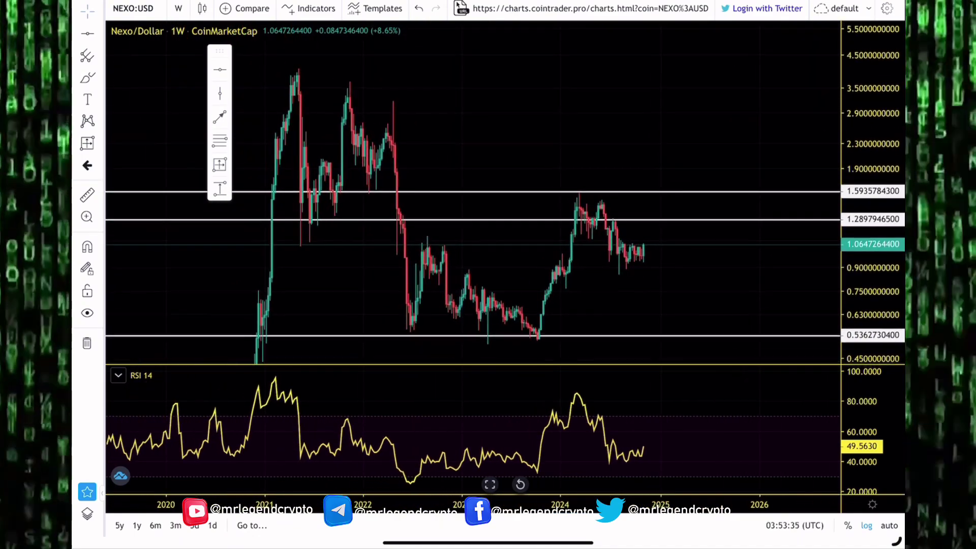
scroll(869, 229, "down", 1)
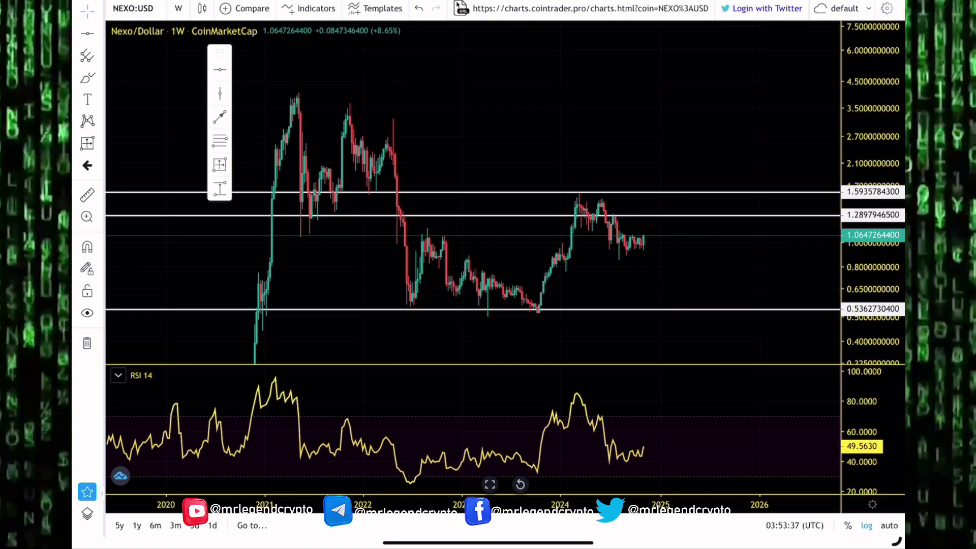
Place a higher horizontal level near 2.5173
left_click(472, 192)
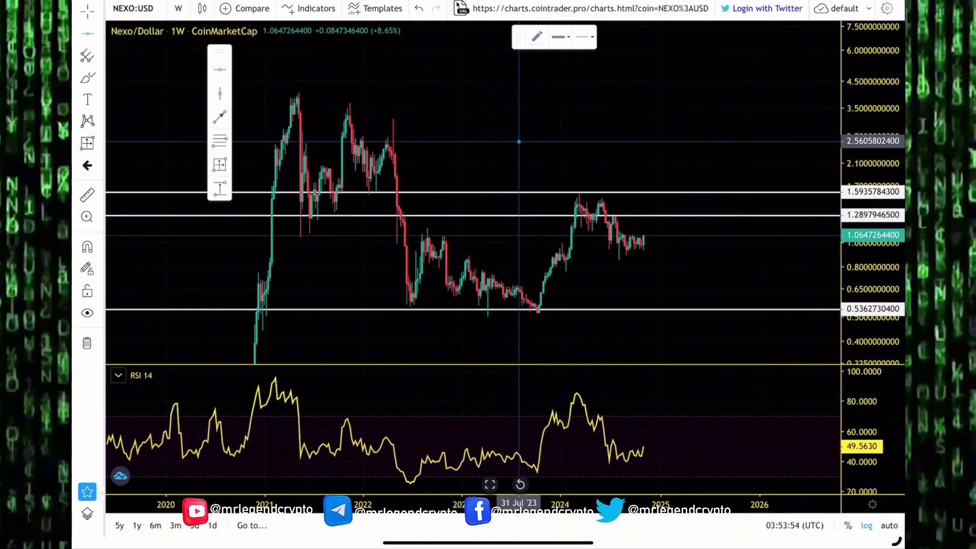
left_click(520, 144)
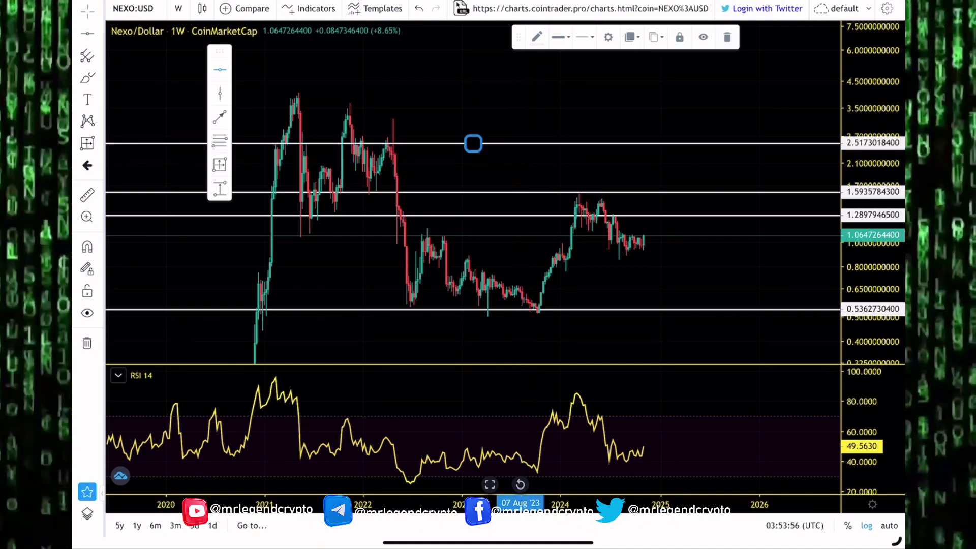
key("Escape")
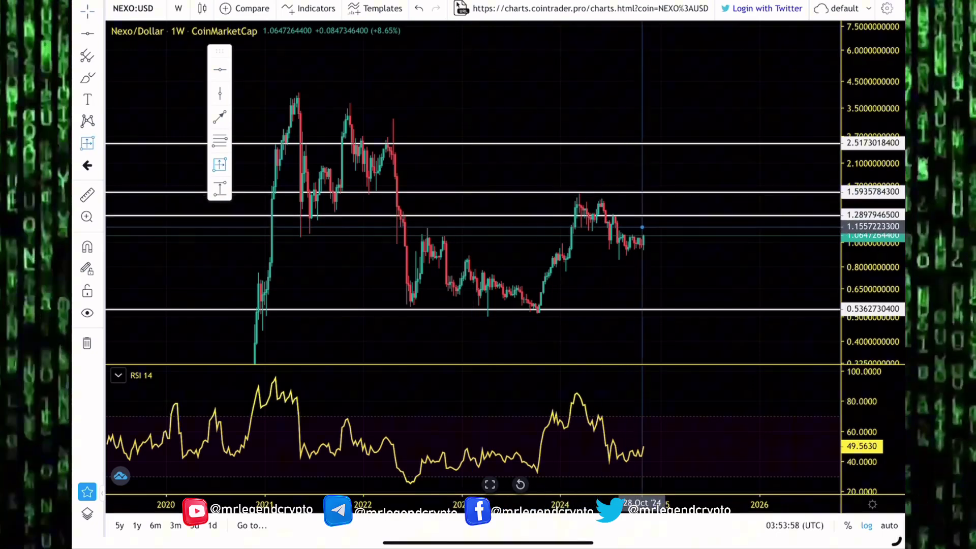
Measure the roughly 136% upside from the current price to 2.5173, then delete it
left_click(653, 236)
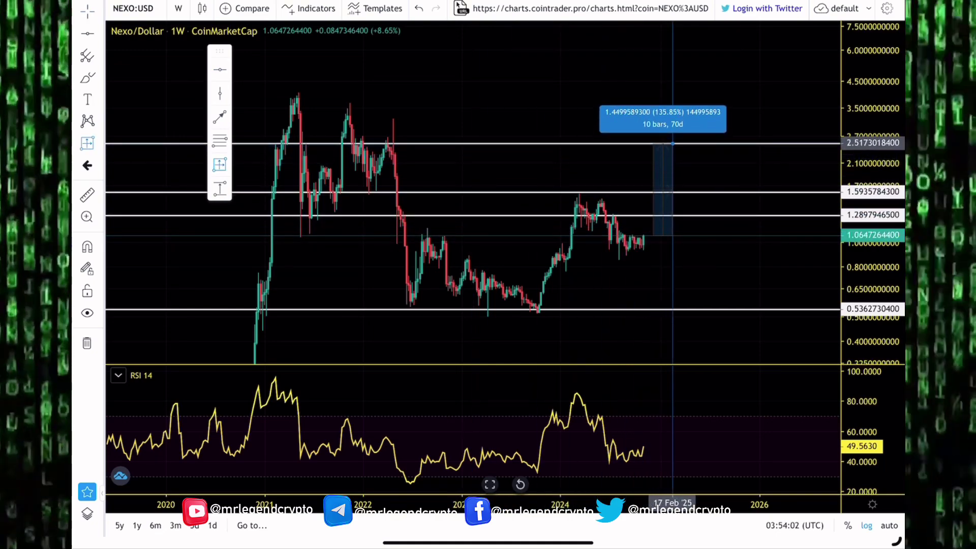
left_click(673, 143)
key("Delete")
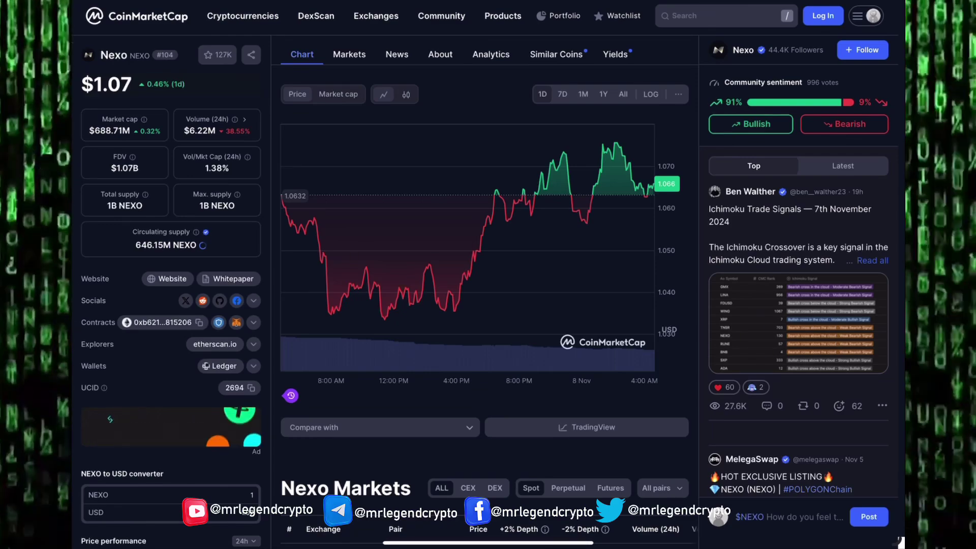
scroll(171, 305, "down", 3)
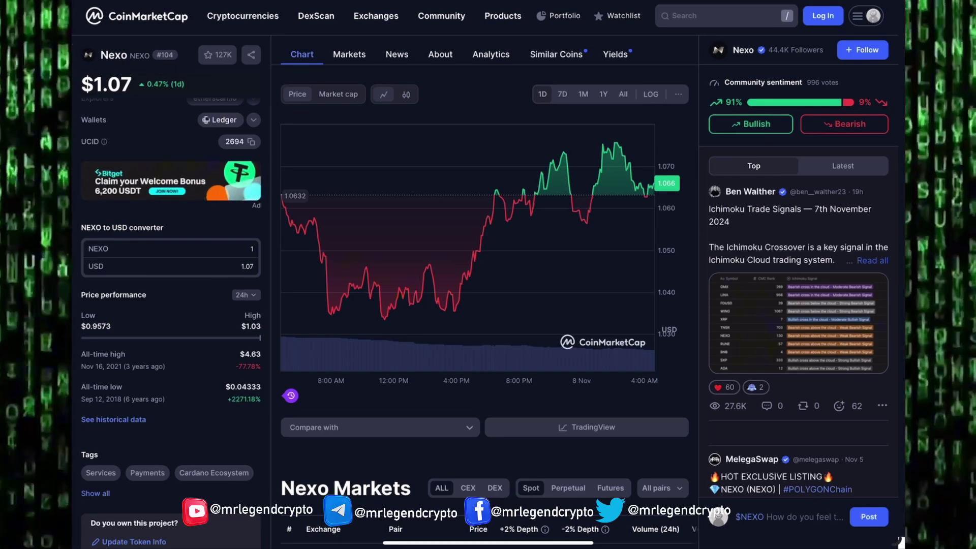
scroll(487, 305, "down", 4)
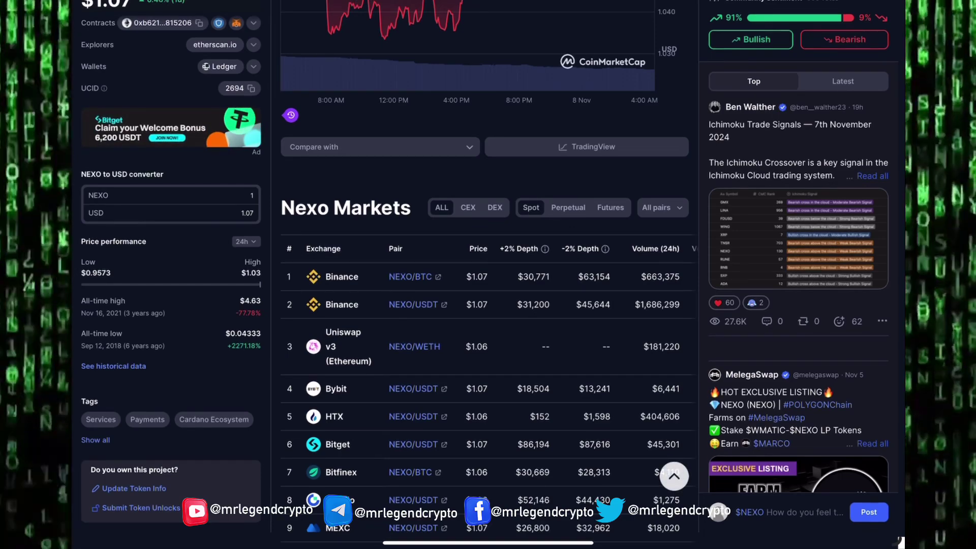
scroll(489, 306, "up", 4)
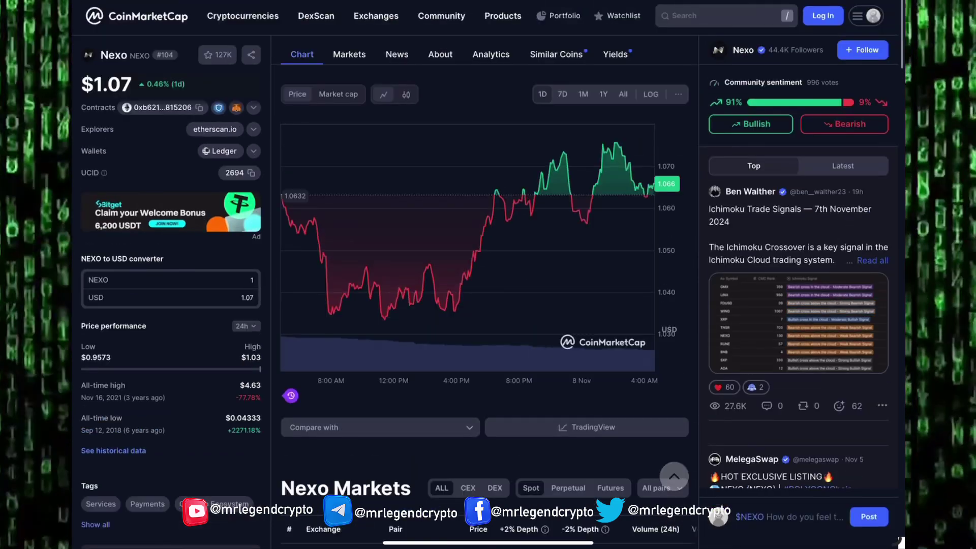
Read the About Nexo section on CoinMarketCap
left_click(439, 53)
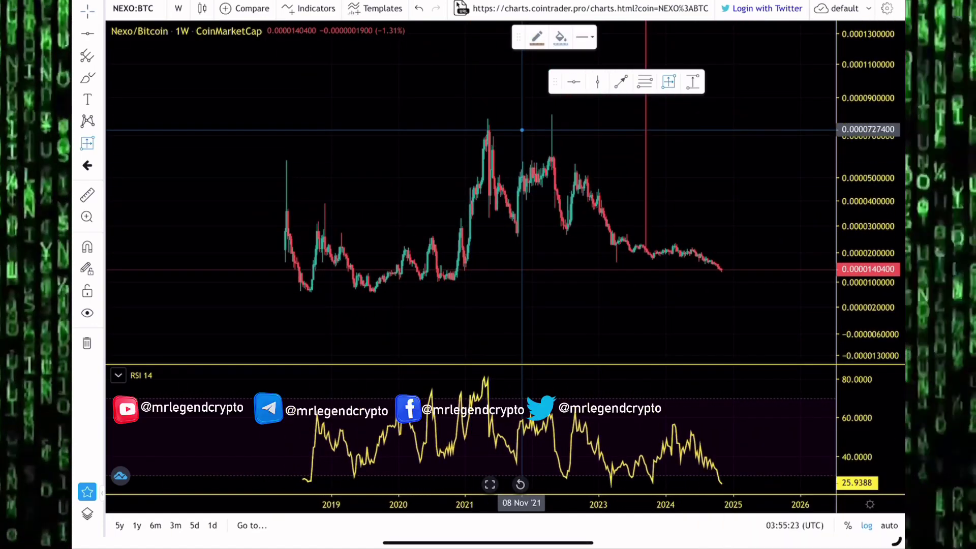
Discard a trial NEXO/BTC decline measurement, then measure a 106.39% rise from the current price
left_click_drag(551, 114, 721, 271)
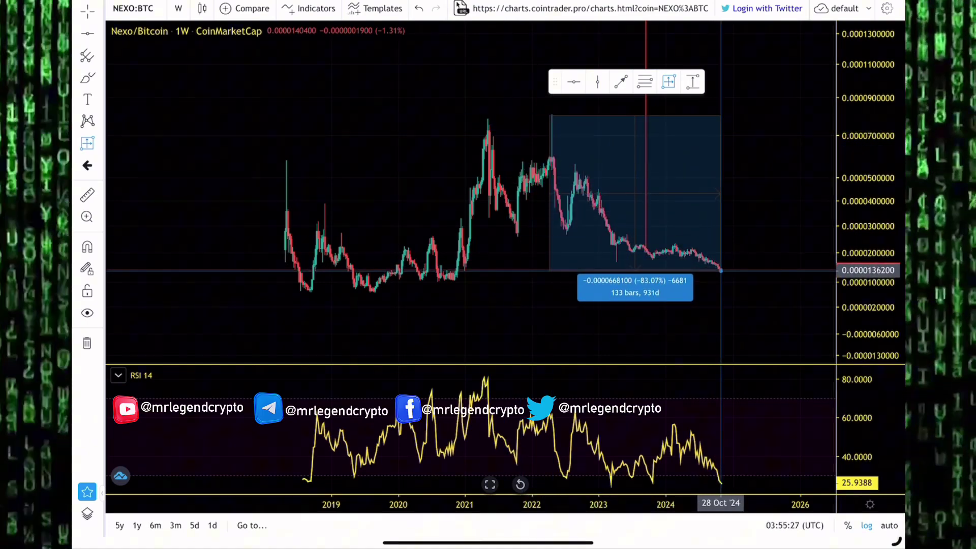
key("Delete")
scroll(567, 229, "down", 2)
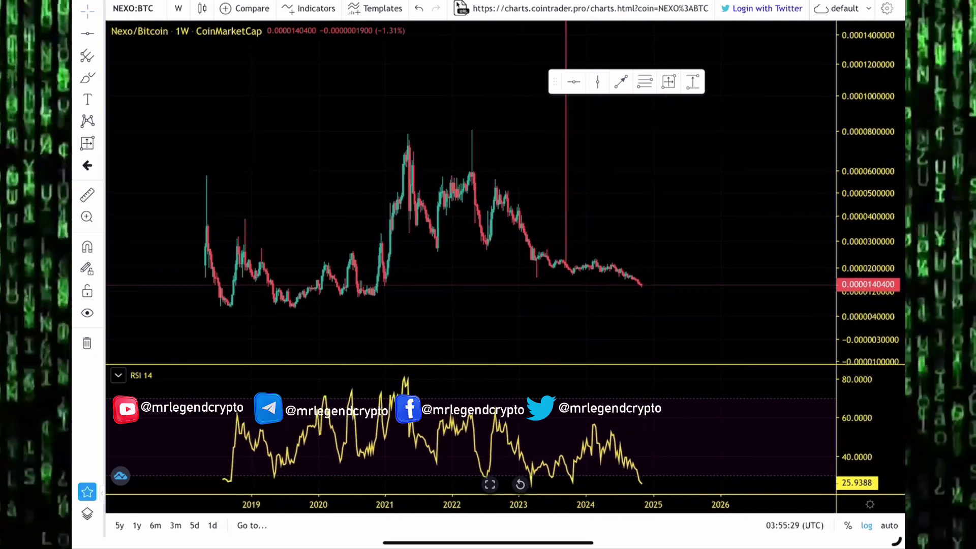
left_click(643, 287)
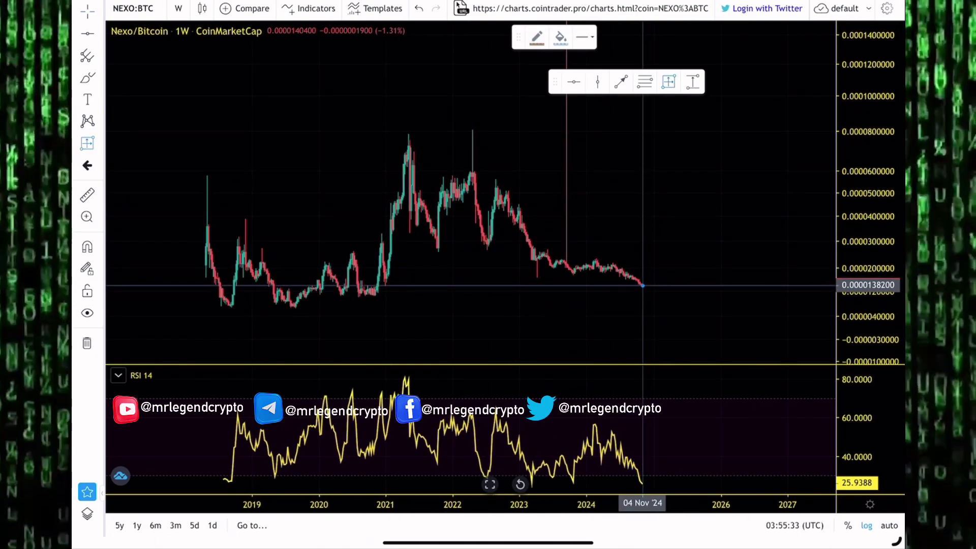
left_click(642, 287)
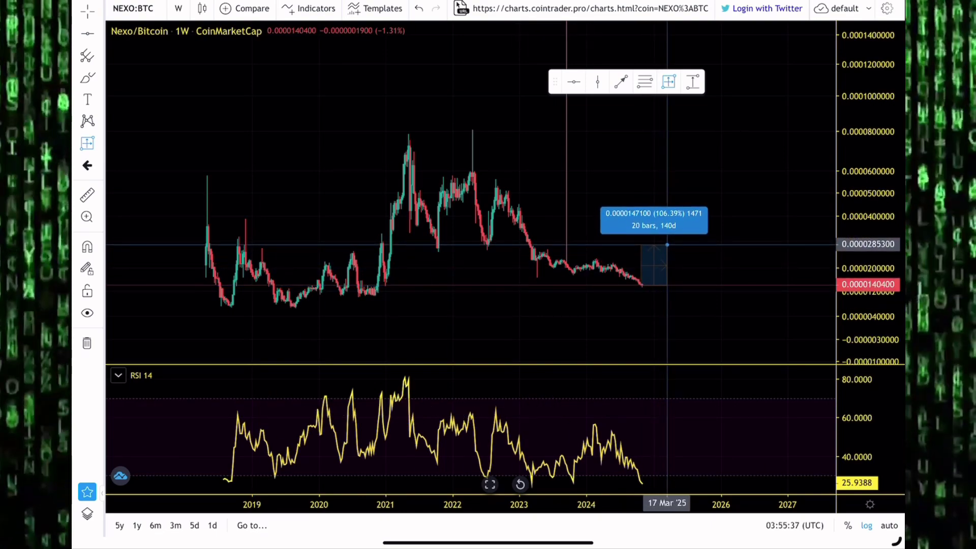
left_click(667, 244)
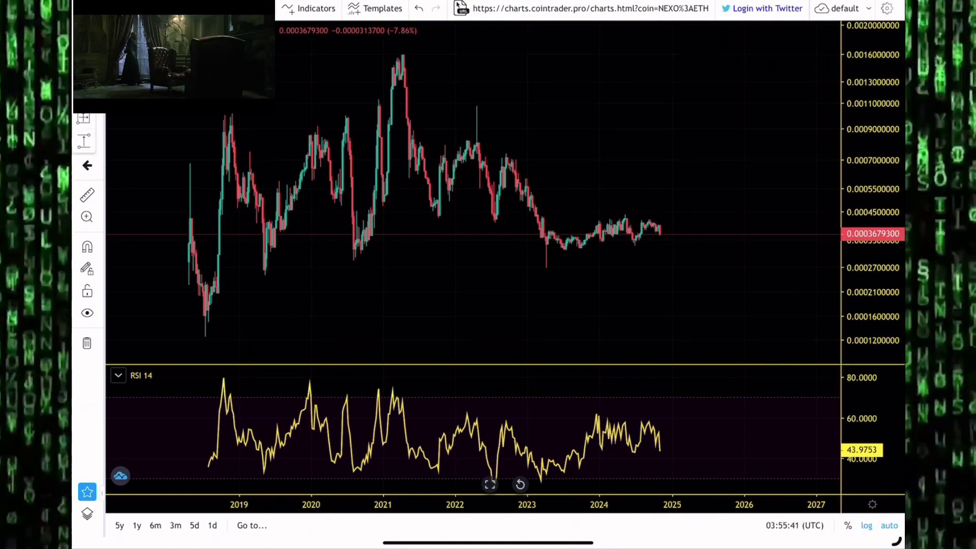
Measure an 85.04% rise from the current NEXO/ETH price up to the upper level
left_click(474, 192)
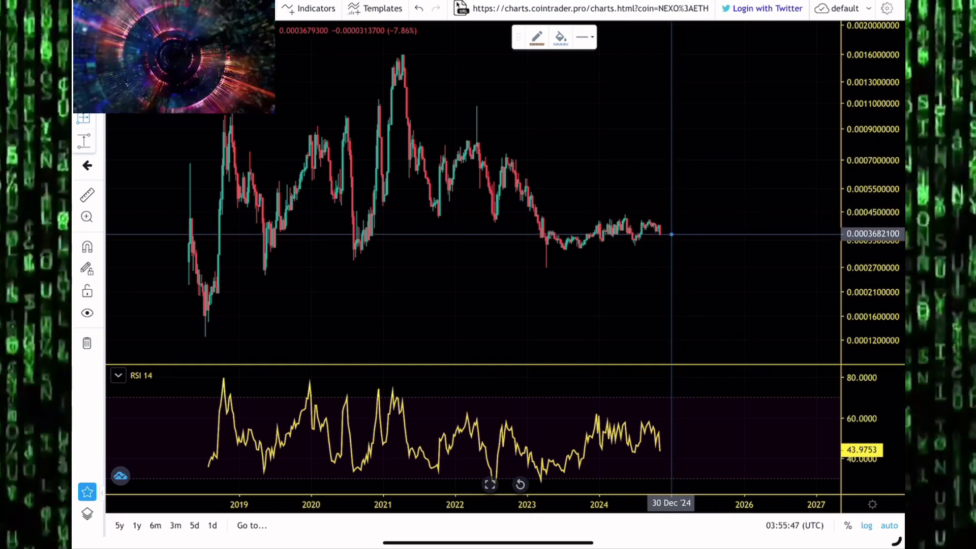
left_click(671, 234)
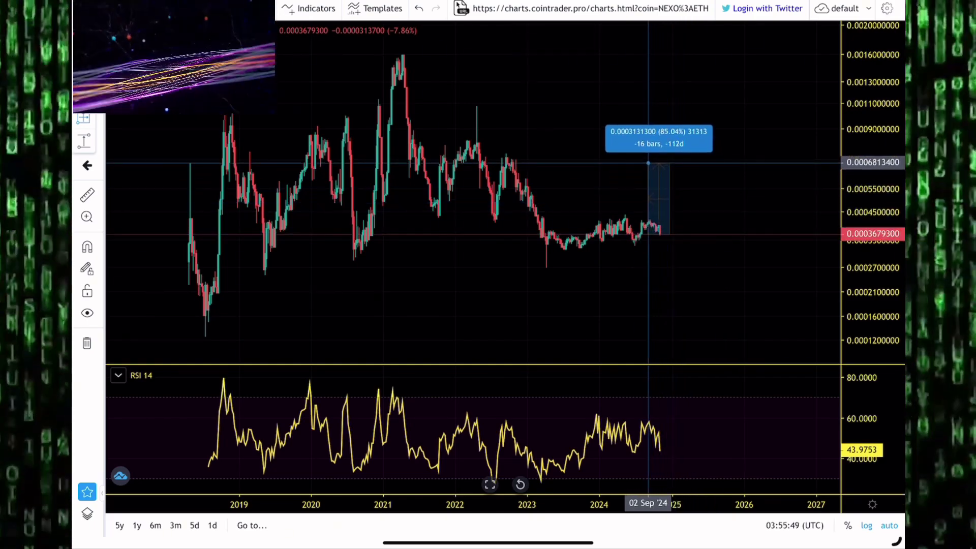
left_click(647, 162)
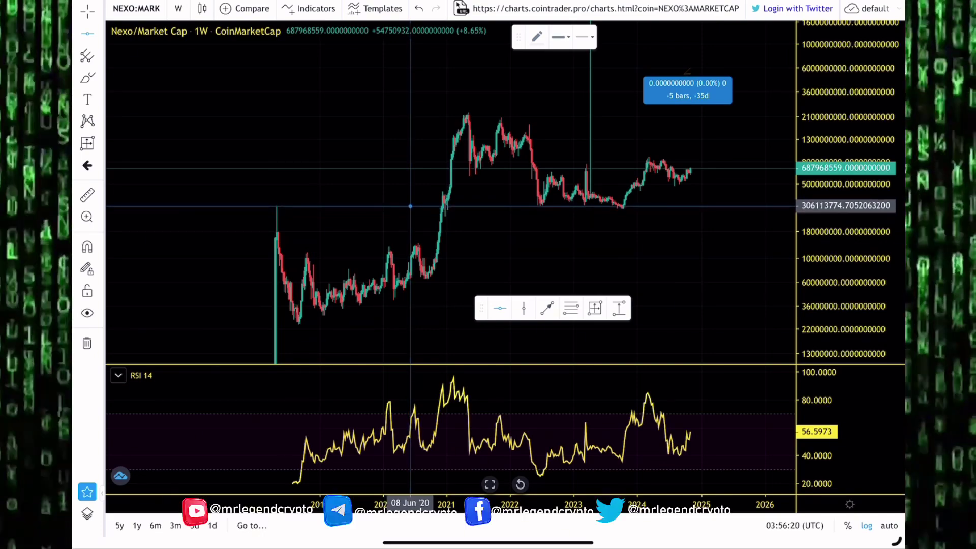
Draw a horizontal support level near $306M and delete a stray vertical line
left_click(450, 206)
left_click(444, 229)
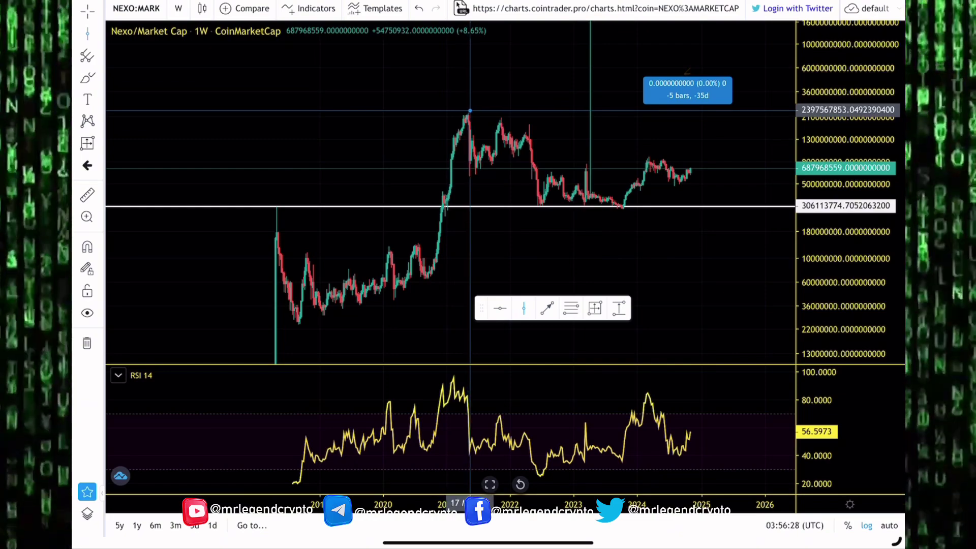
left_click(467, 113)
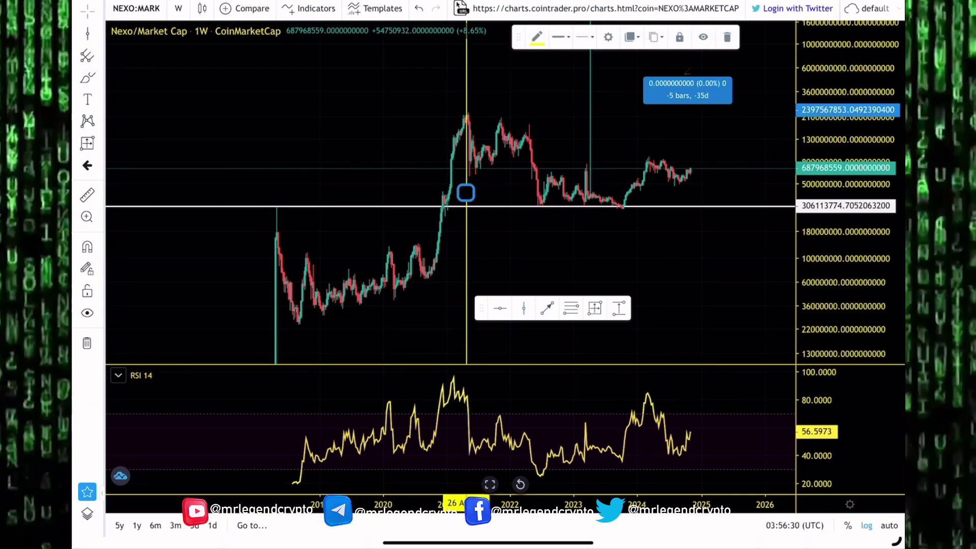
key("Delete")
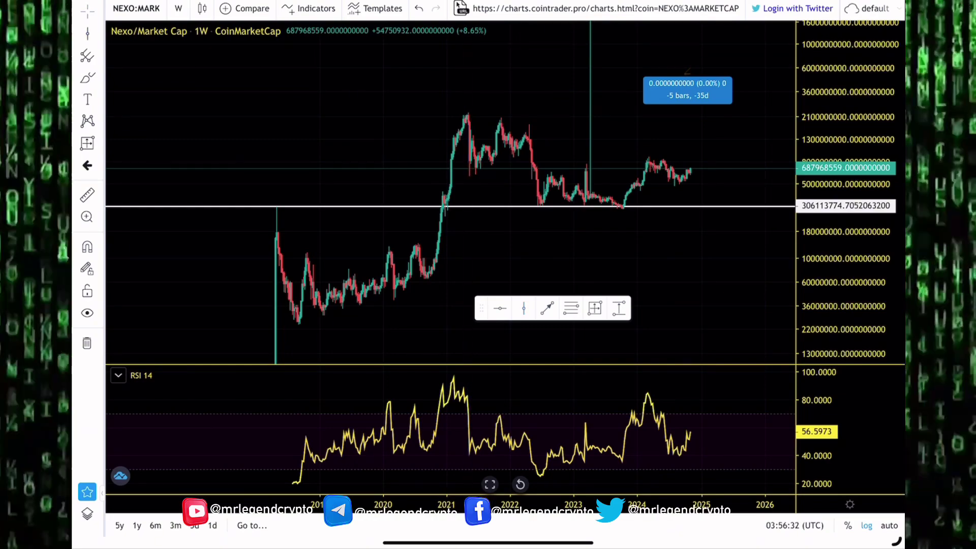
Add a horizontal resistance level at a market cap of 885,239,482
left_click(591, 77)
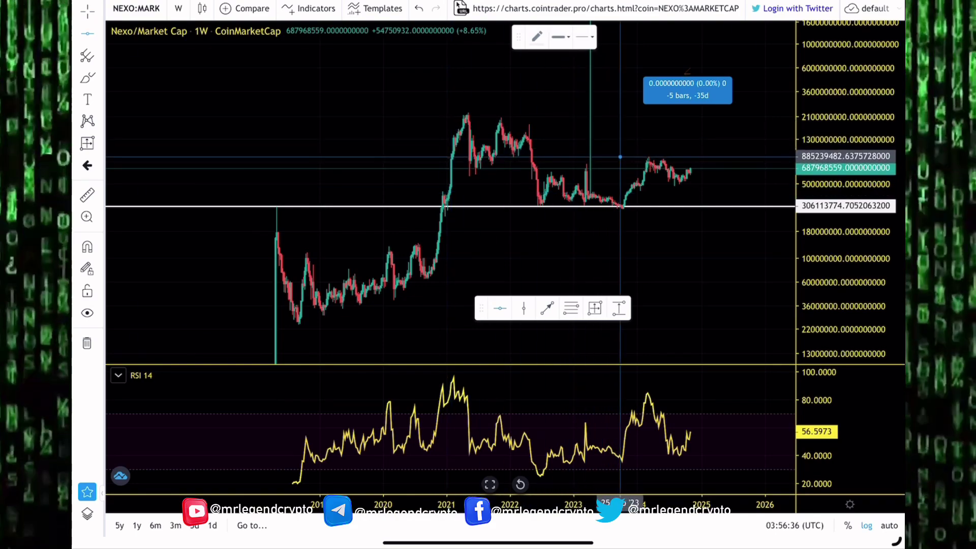
left_click(620, 158)
left_click_drag(620, 175, 450, 196)
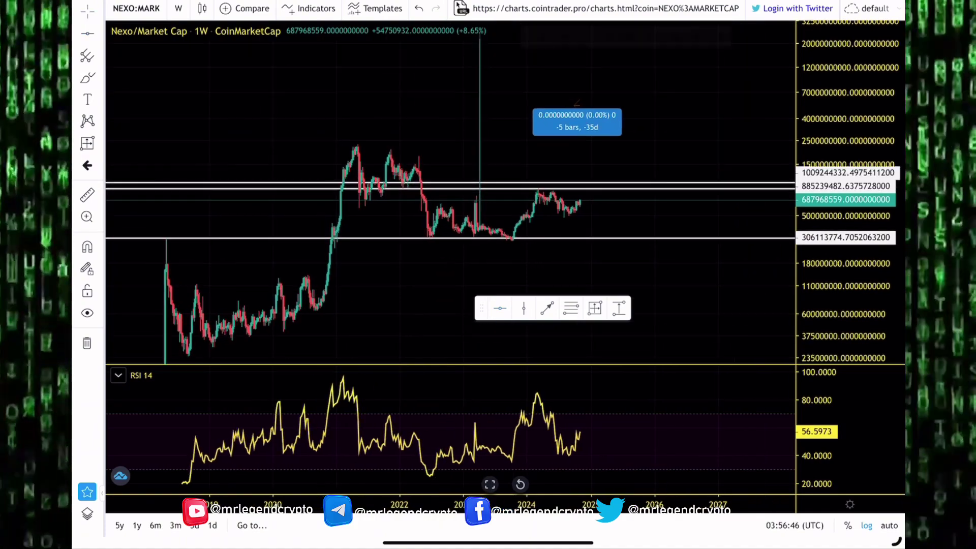
Measure a 48.19% rise from the current market cap to the top level, then delete it
left_click_drag(494, 167, 443, 183)
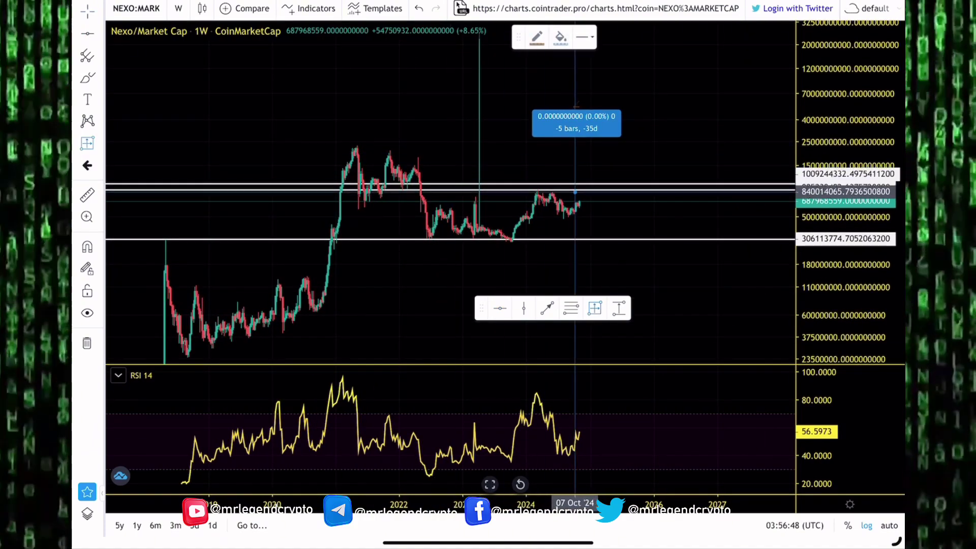
left_click(589, 203)
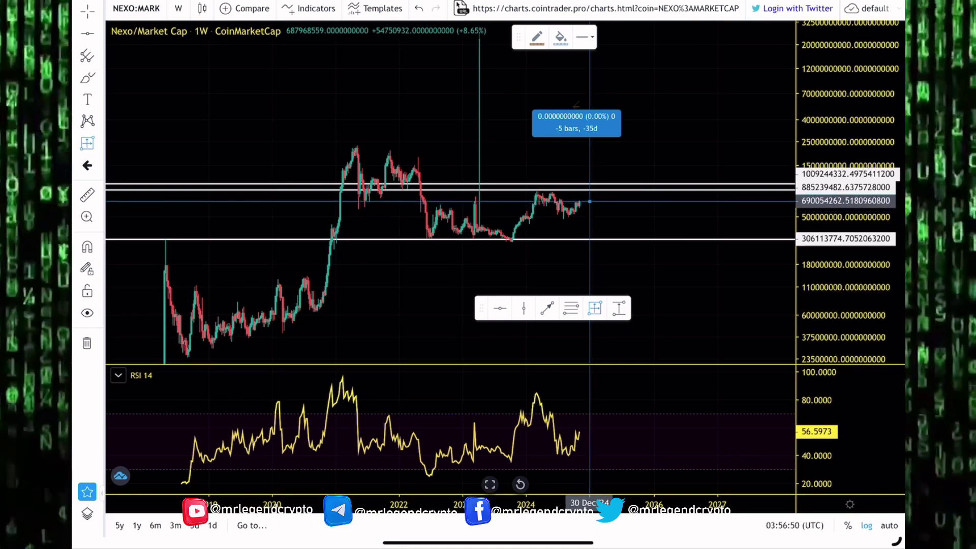
left_click_drag(589, 203, 597, 184)
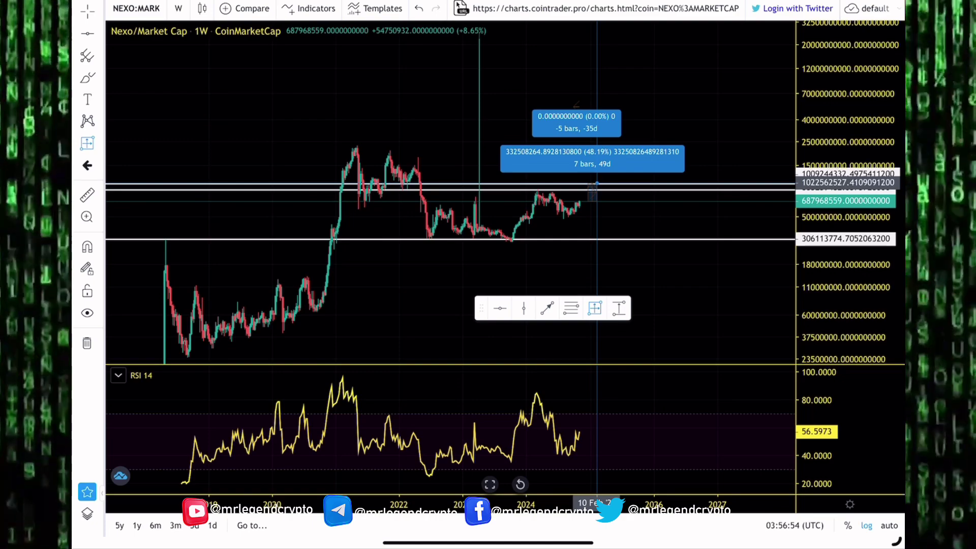
left_click(596, 184)
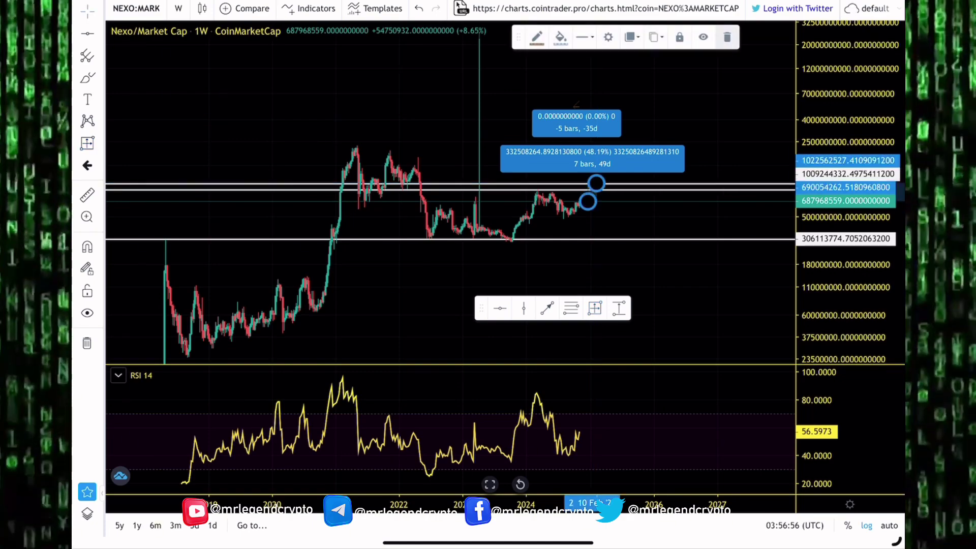
key("Delete")
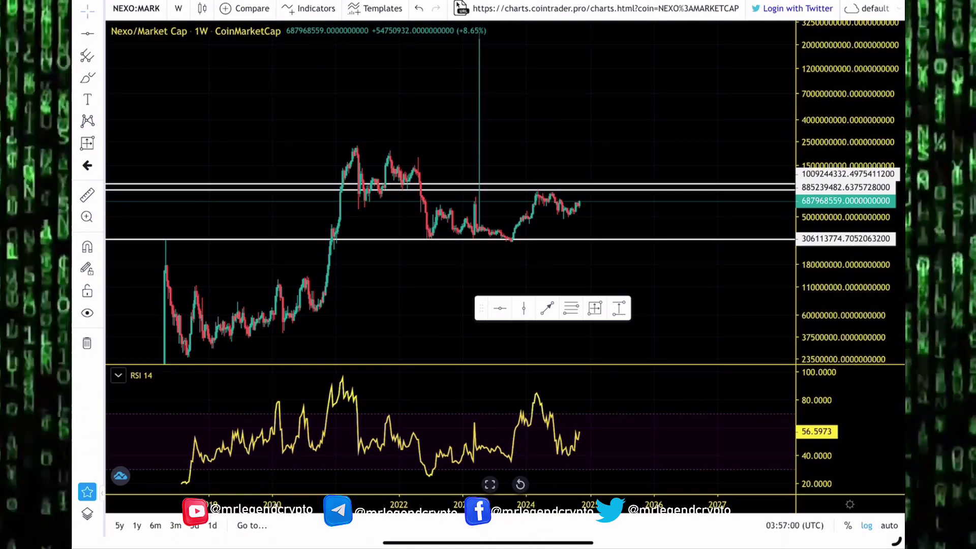
Raise the top horizontal level to a market cap of 1,456,853,364
left_click(450, 183)
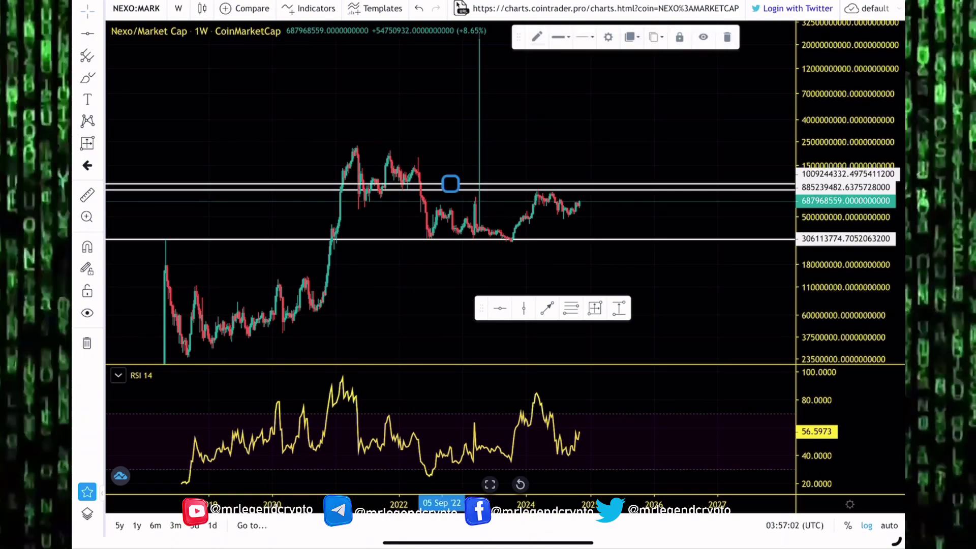
left_click_drag(450, 184, 480, 165)
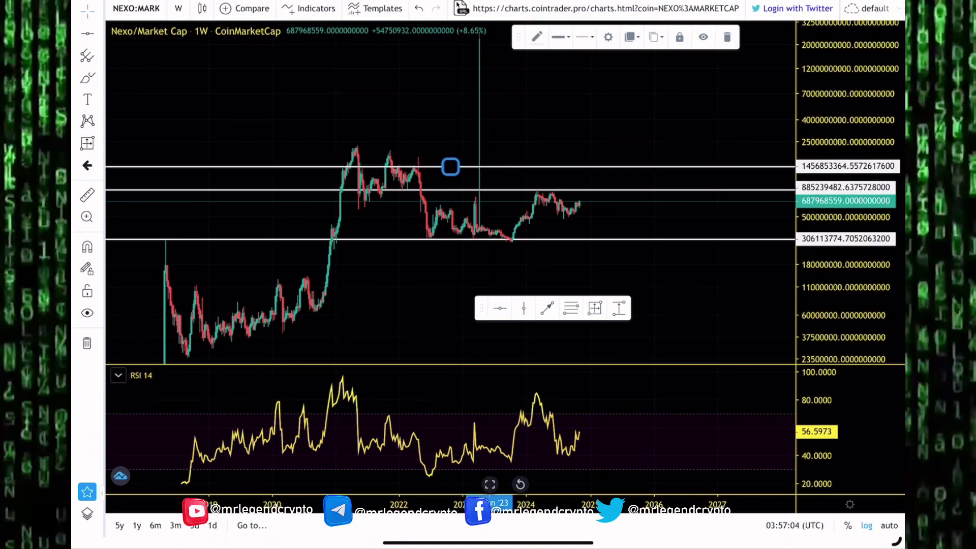
left_click_drag(846, 152, 847, 229)
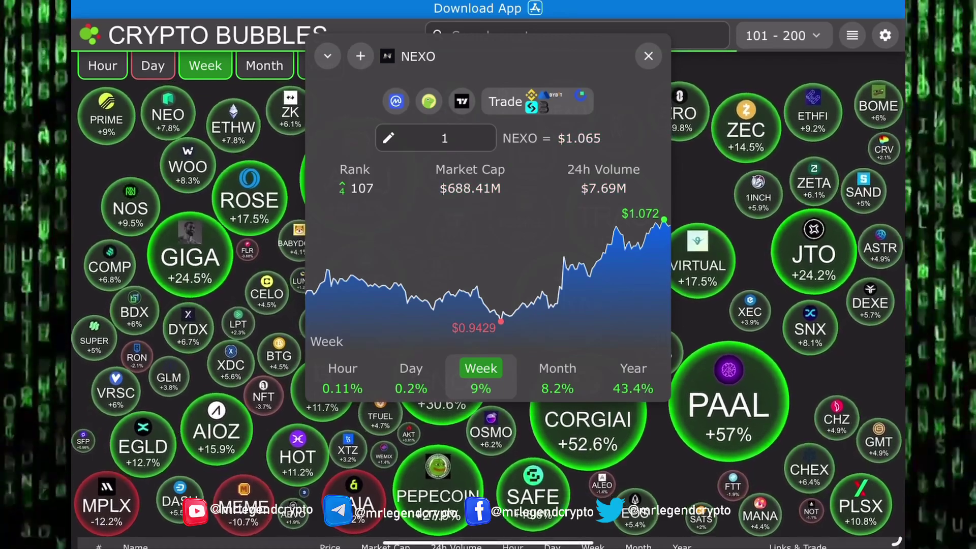
left_click(557, 369)
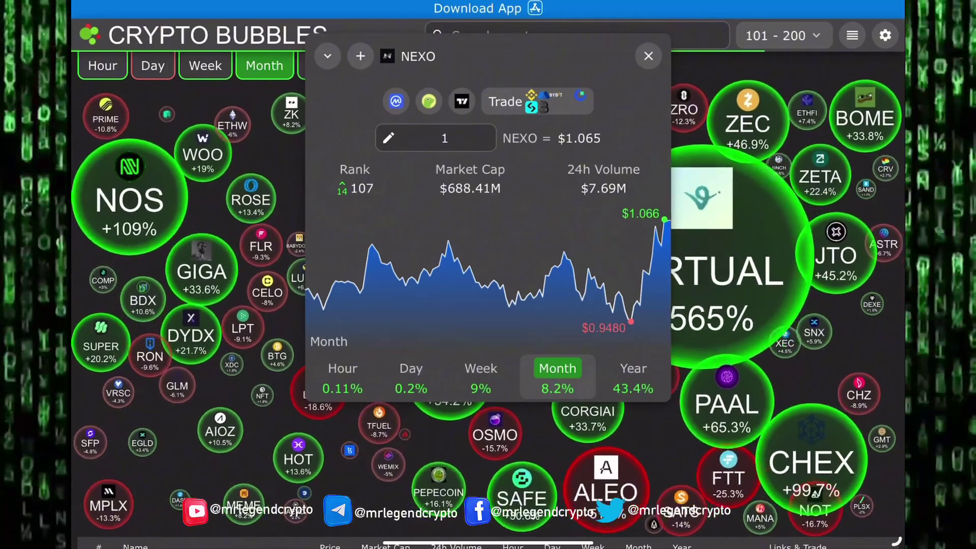
left_click(411, 368)
left_click(480, 368)
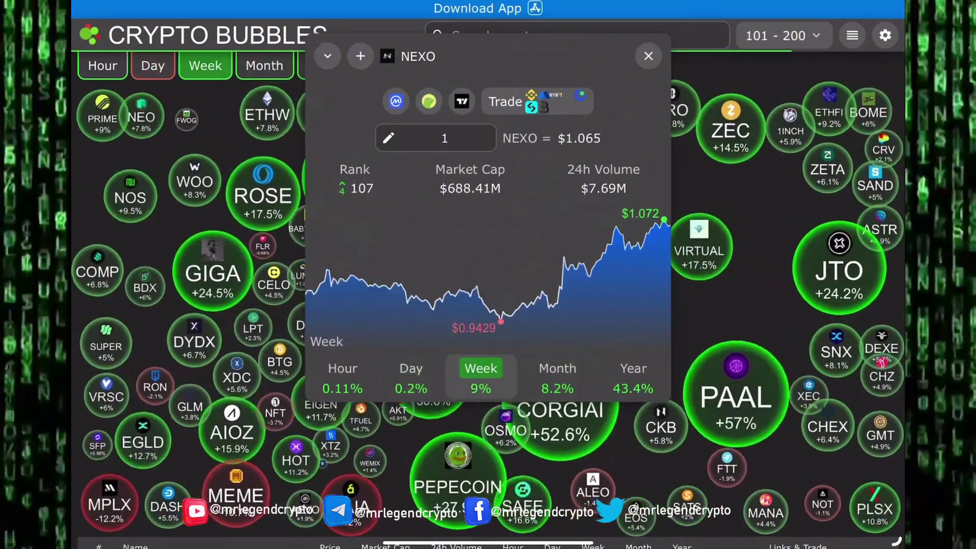
left_click(557, 368)
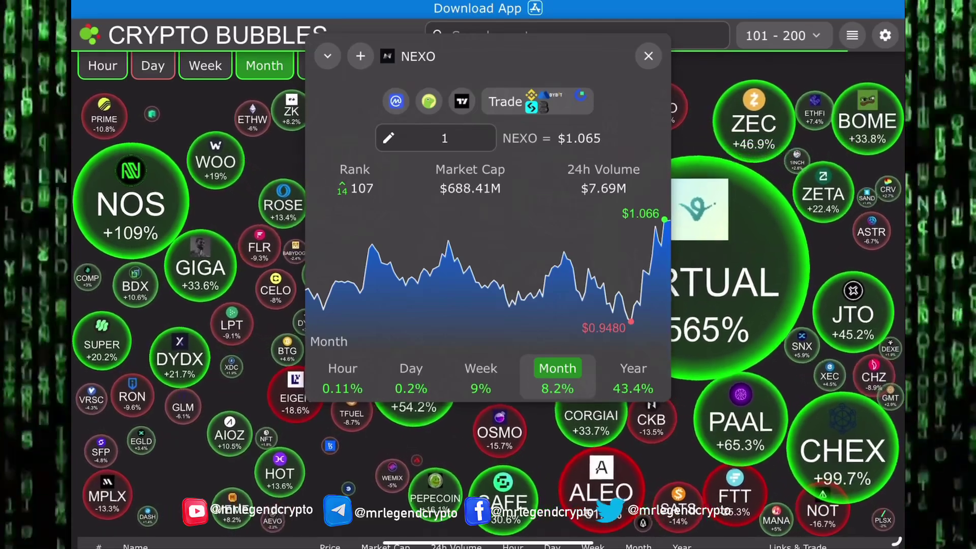
left_click(480, 369)
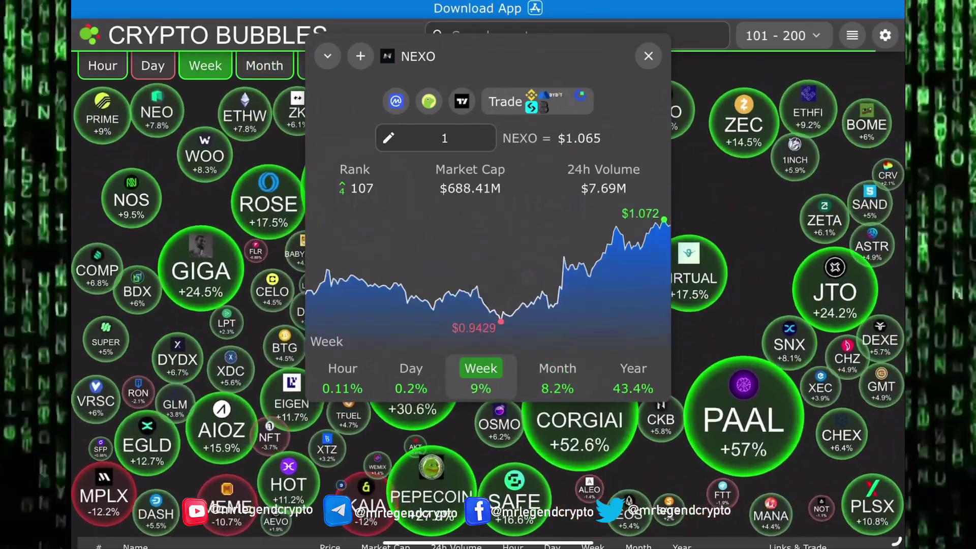